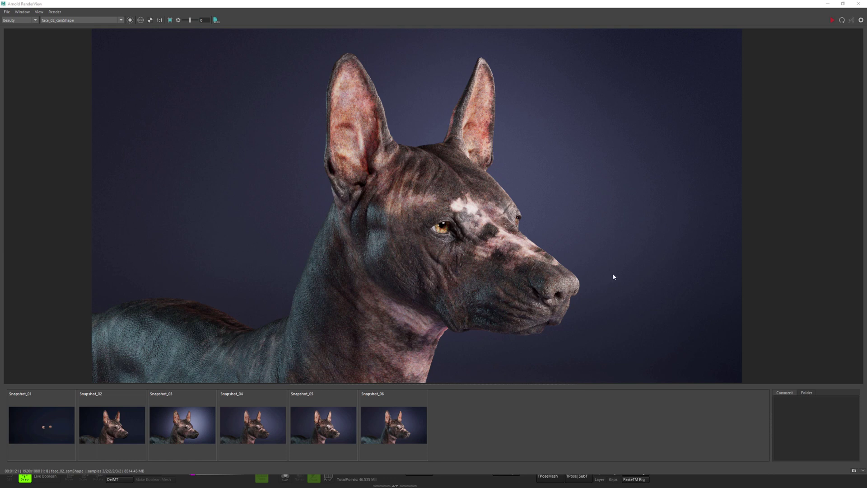
Step: Examine the skin detail on the muzzle, eyes, ears and neck in the rendered dog portrait
{"action": "scroll", "coordinate": [514, 236], "scroll_direction": "up", "scroll_amount": 5}
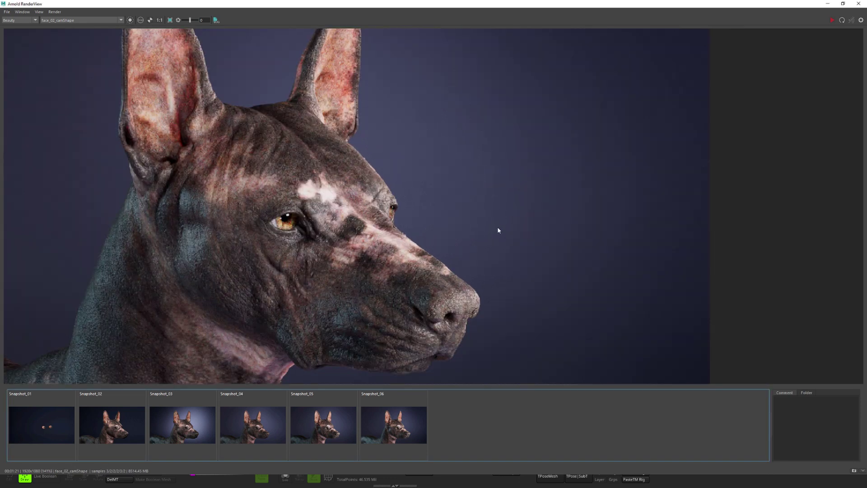
{"action": "middle_click_drag", "start_coordinate": [497, 235], "coordinate": [531, 163]}
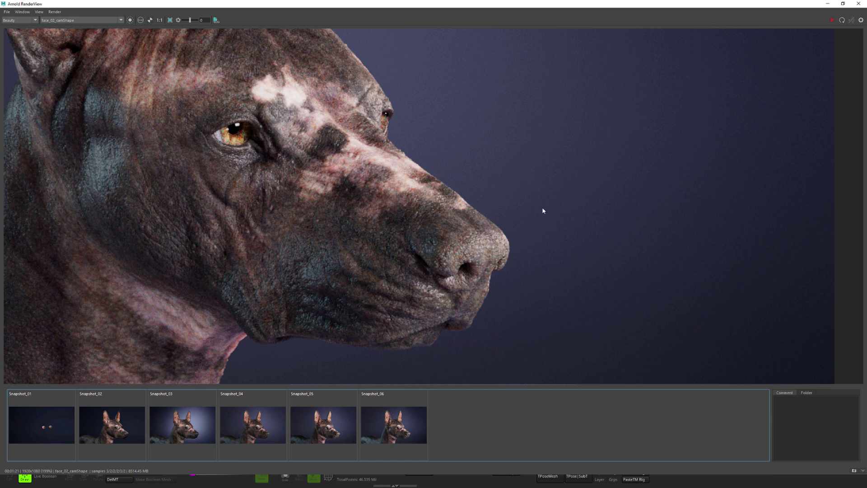
{"action": "scroll", "coordinate": [519, 190], "scroll_direction": "up", "scroll_amount": 2}
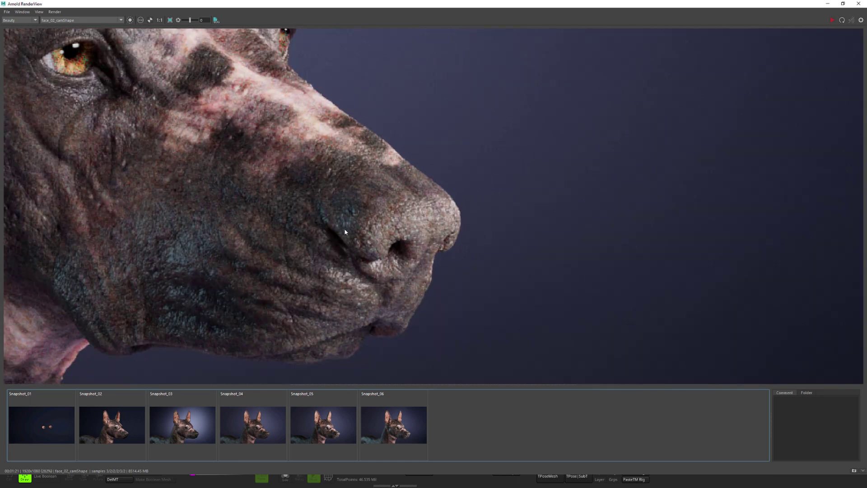
{"action": "scroll", "coordinate": [427, 235], "scroll_direction": "down", "scroll_amount": 5}
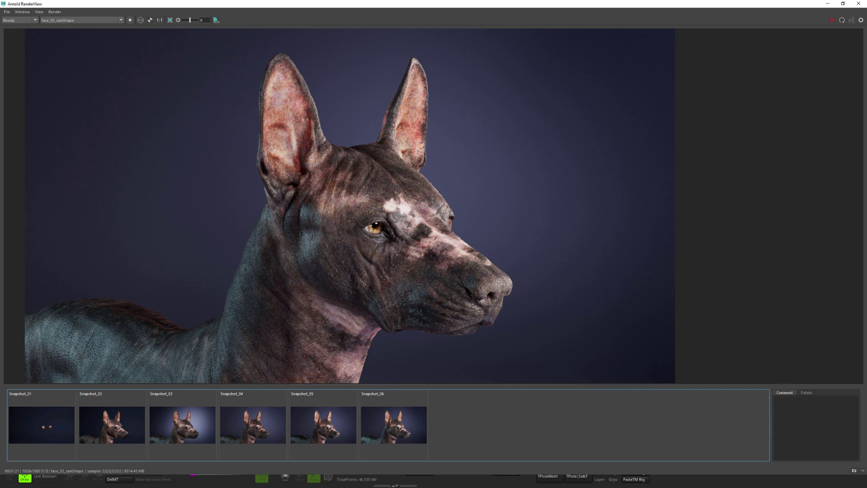
{"action": "scroll", "coordinate": [374, 207], "scroll_direction": "up", "scroll_amount": 3}
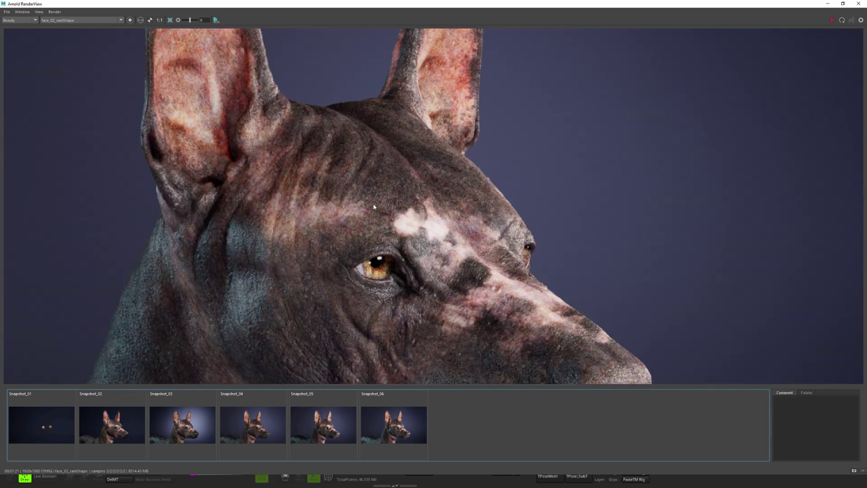
{"action": "middle_click_drag", "start_coordinate": [490, 235], "coordinate": [541, 146]}
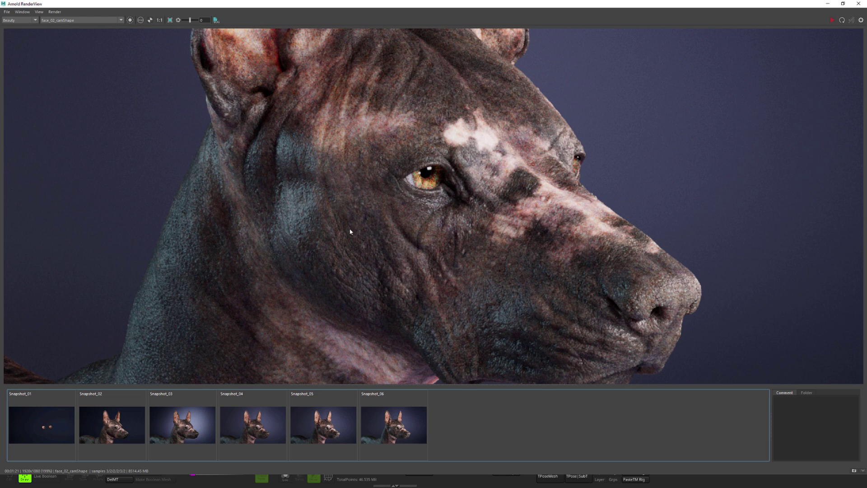
{"action": "scroll", "coordinate": [656, 203], "scroll_direction": "down", "scroll_amount": 2}
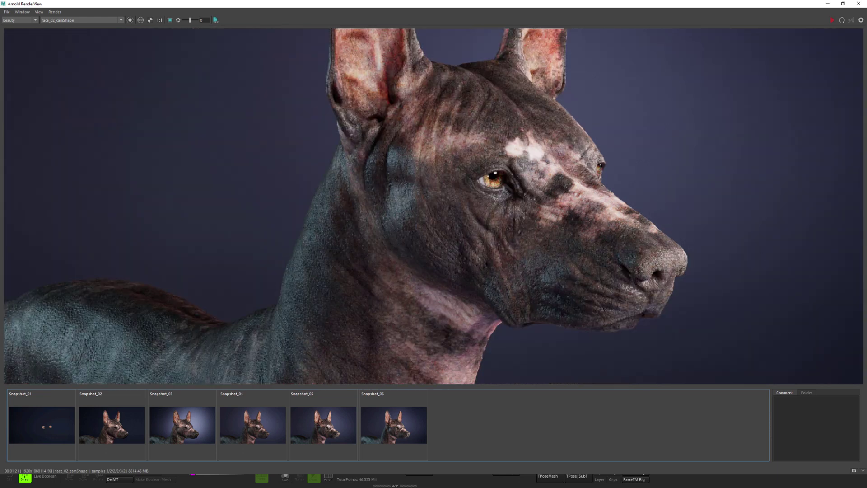
{"action": "middle_click_drag", "start_coordinate": [680, 261], "coordinate": [645, 274]}
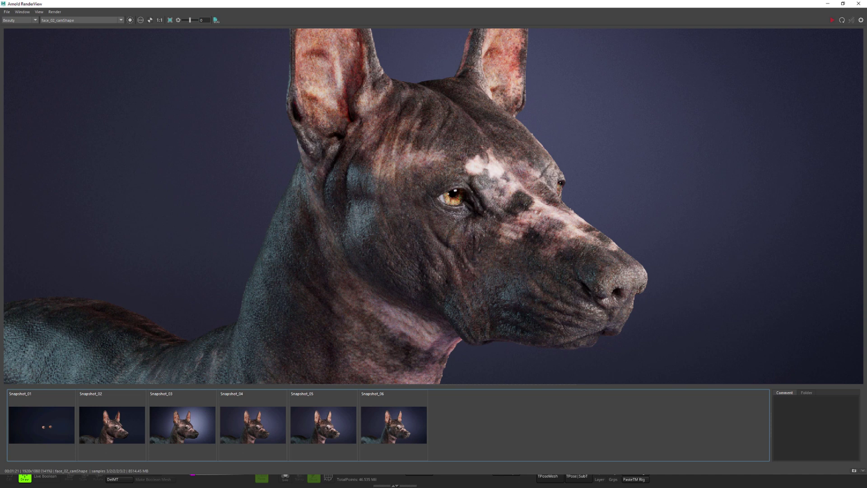
Step: Switch to the reference board and examine the scale patterns in the close-up dog nose photos
{"action": "key", "text": "alt+Tab"}
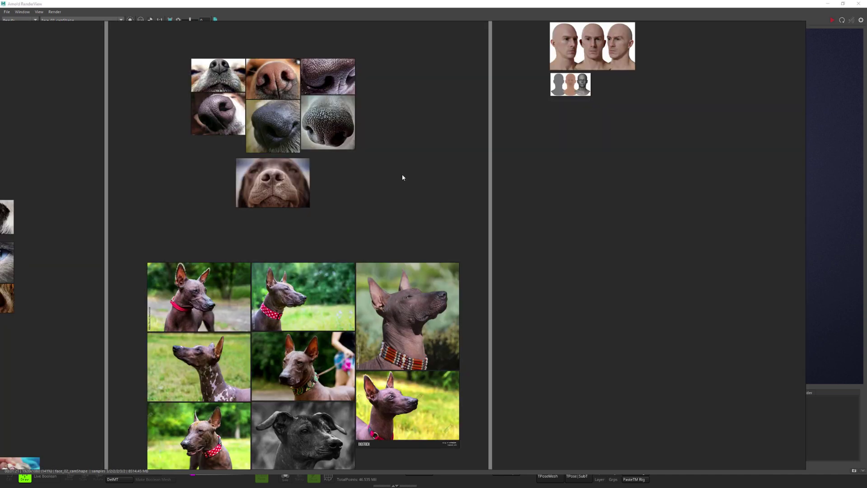
{"action": "middle_click_drag", "start_coordinate": [409, 154], "coordinate": [516, 239]}
{"action": "scroll", "coordinate": [481, 215], "scroll_direction": "up", "scroll_amount": 4}
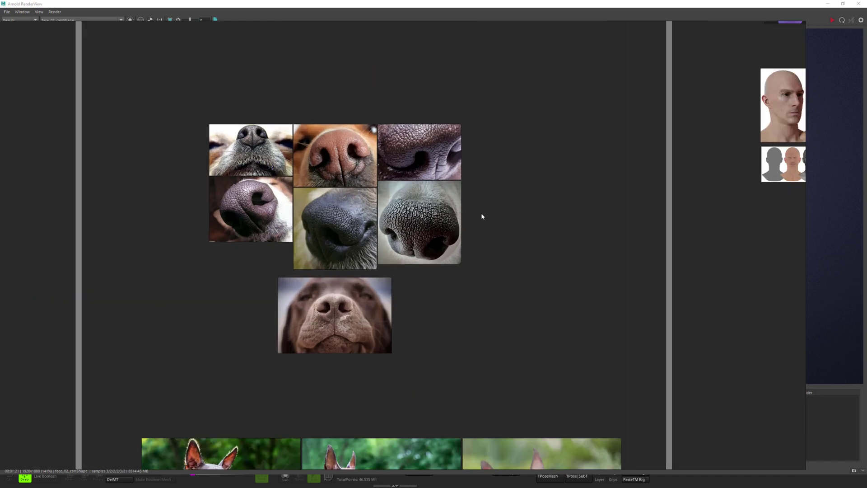
{"action": "scroll", "coordinate": [480, 216], "scroll_direction": "up", "scroll_amount": 3}
{"action": "middle_click_drag", "start_coordinate": [478, 209], "coordinate": [594, 230]}
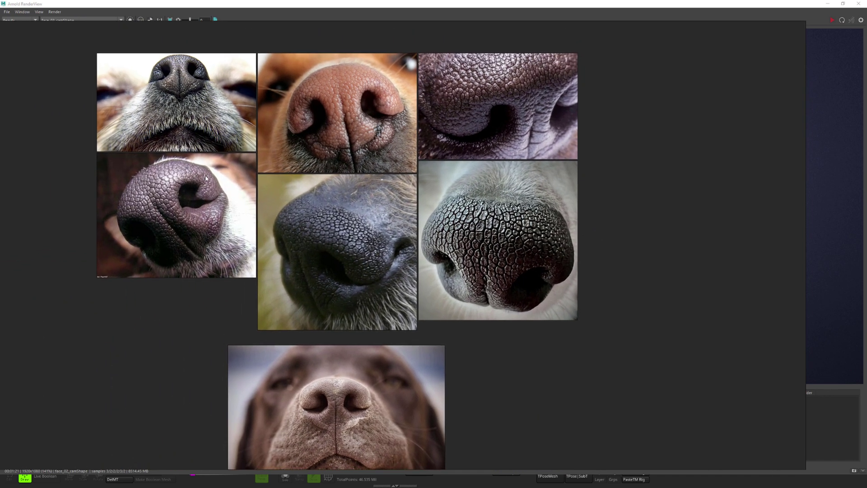
{"action": "scroll", "coordinate": [194, 176], "scroll_direction": "up", "scroll_amount": 1}
{"action": "scroll", "coordinate": [180, 189], "scroll_direction": "up", "scroll_amount": 1}
{"action": "middle_click_drag", "start_coordinate": [181, 188], "coordinate": [196, 185]}
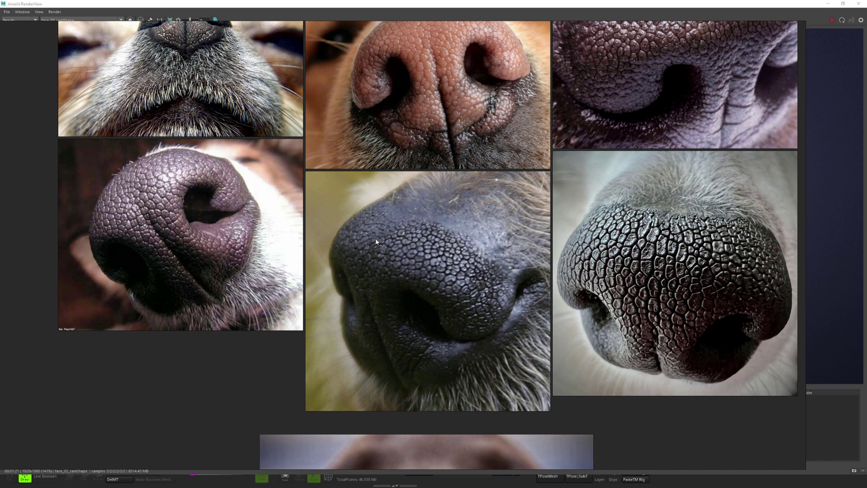
{"action": "middle_click_drag", "start_coordinate": [729, 267], "coordinate": [550, 237]}
{"action": "scroll", "coordinate": [541, 239], "scroll_direction": "up", "scroll_amount": 2}
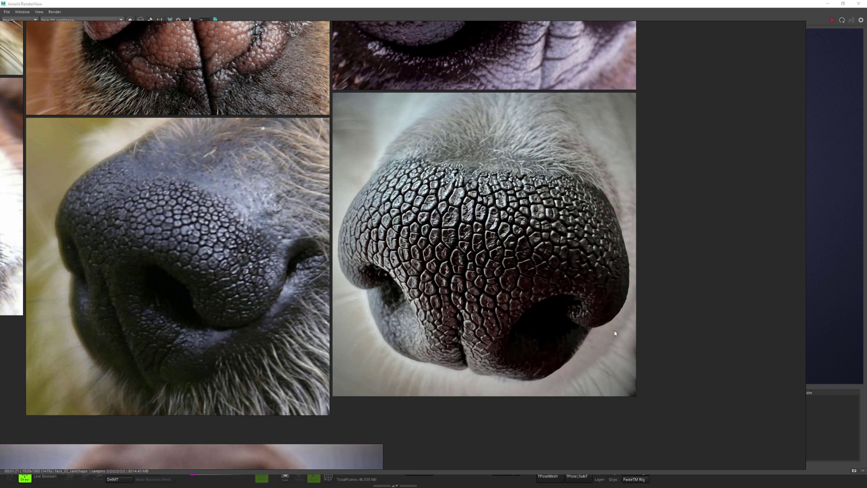
{"action": "scroll", "coordinate": [501, 228], "scroll_direction": "down", "scroll_amount": 1}
{"action": "scroll", "coordinate": [504, 211], "scroll_direction": "down", "scroll_amount": 1}
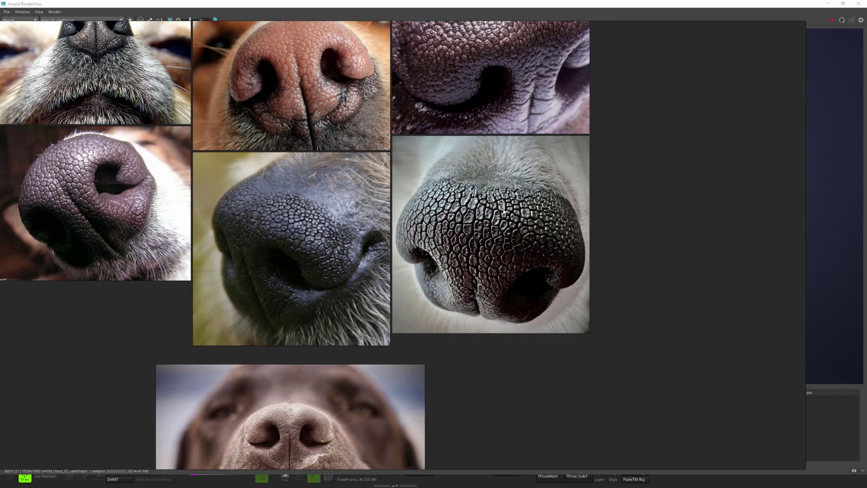
{"action": "scroll", "coordinate": [504, 211], "scroll_direction": "down", "scroll_amount": 1}
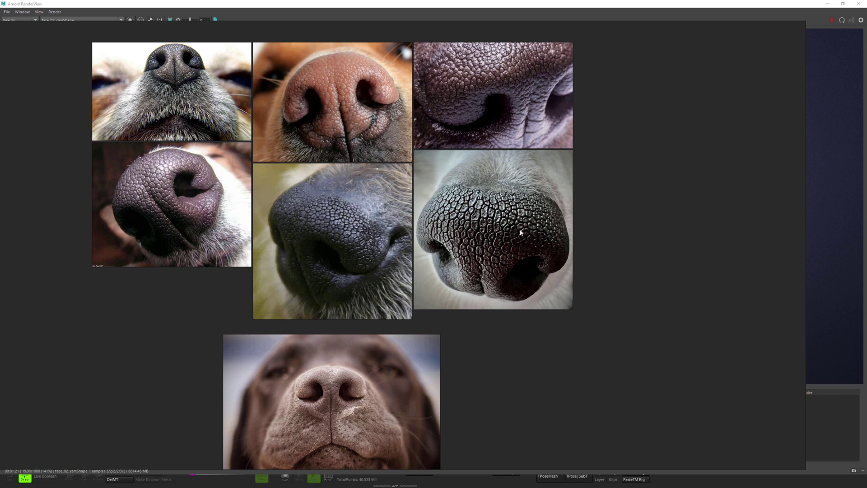
{"action": "scroll", "coordinate": [520, 232], "scroll_direction": "up", "scroll_amount": 1}
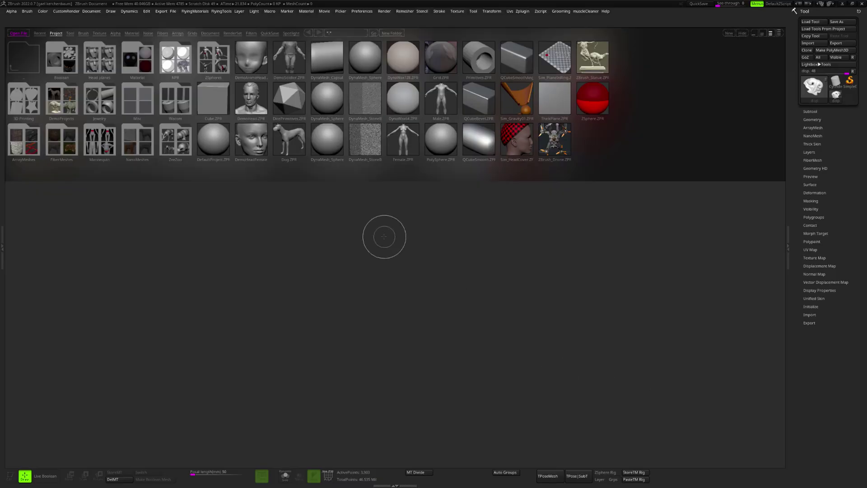
Step: Switch to ZBrush, place the dog model on the empty canvas in edit mode, hide LightBox and frame the whole body
{"action": "left_click_drag", "start_coordinate": [384, 236], "coordinate": [389, 324]}
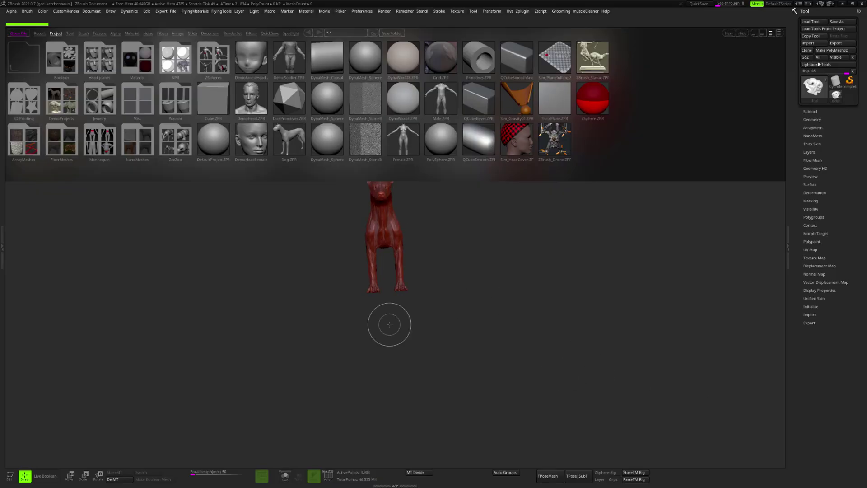
{"action": "key", "text": "comma"}
{"action": "key", "text": "space"}
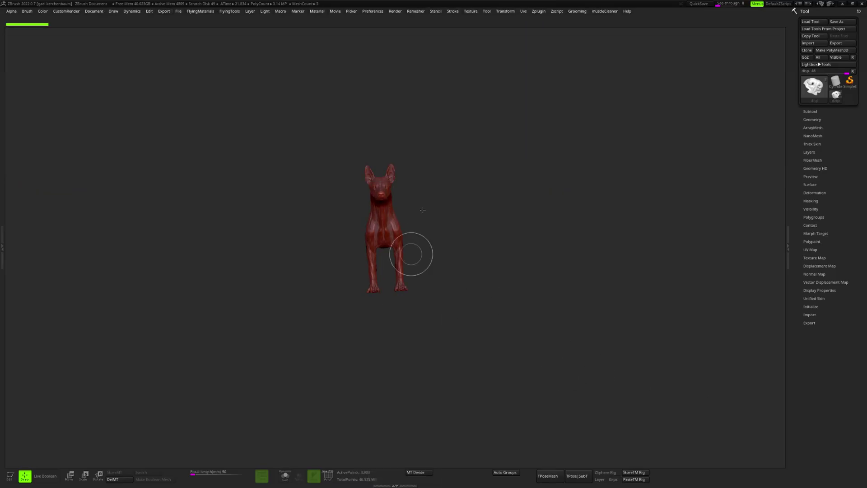
{"action": "key", "text": "t"}
{"action": "key", "text": "comma"}
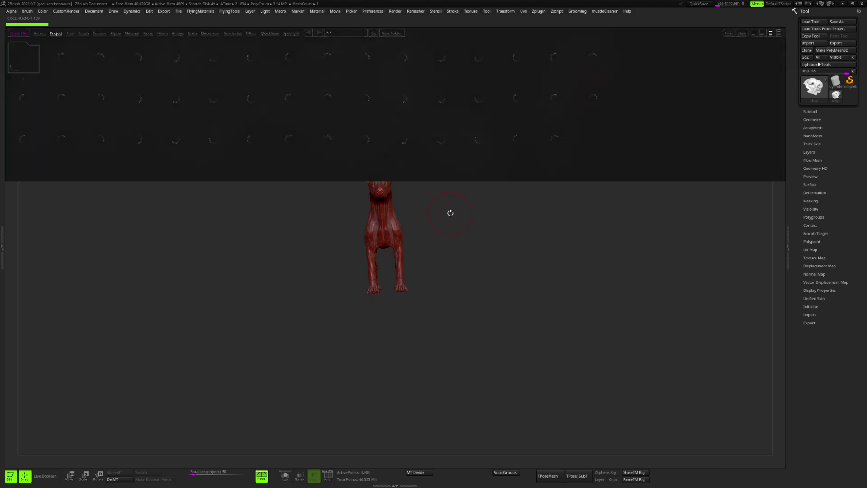
{"action": "key", "text": "comma"}
{"action": "left_click_drag", "start_coordinate": [440, 219], "coordinate": [437, 170]}
{"action": "key", "text": "f"}
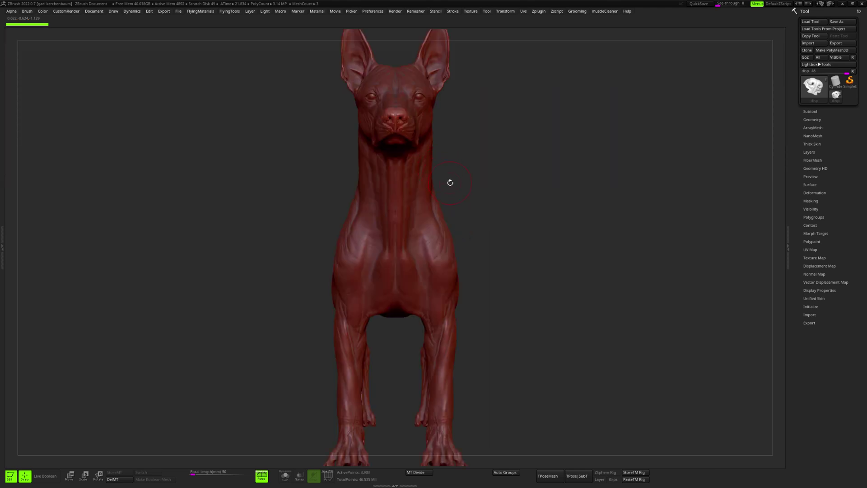
Step: Isolate the nose mesh in solo mode at a higher subdivision level and frame it
{"action": "key", "text": "ctrl+d"}
{"action": "key", "text": "shift+s"}
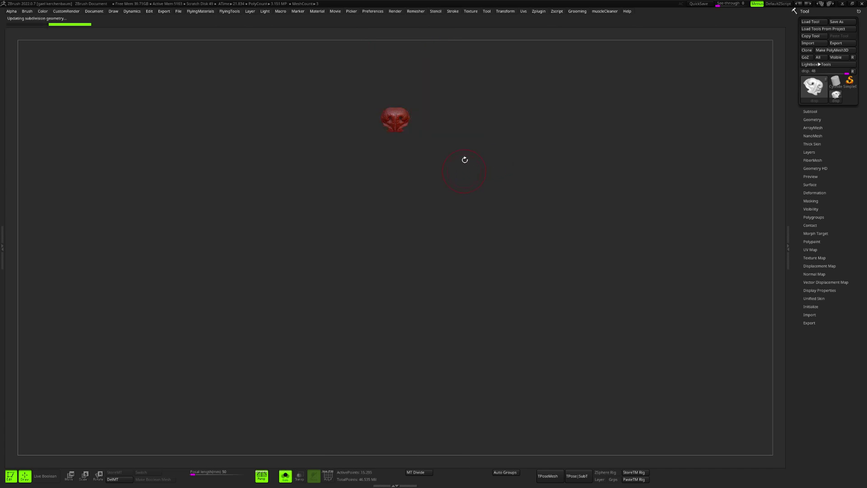
{"action": "key", "text": "f"}
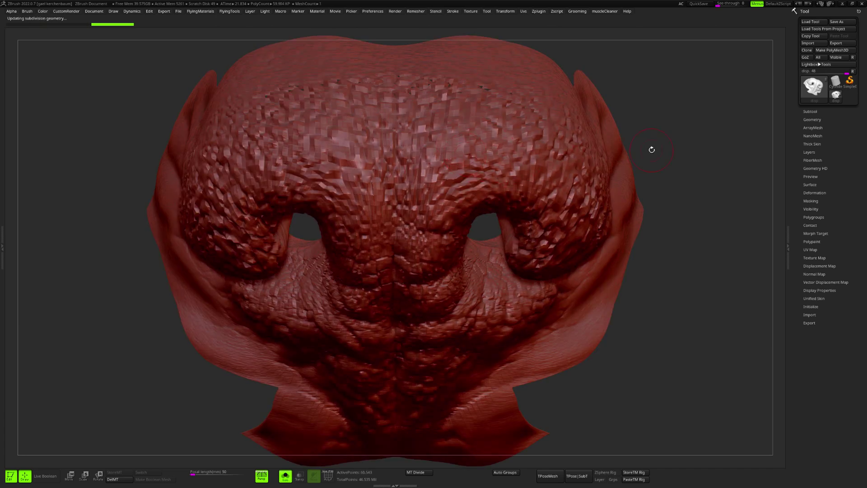
Step: Replace the red material with a grey one and turn off perspective for the isolated nose
{"action": "key", "text": "m"}
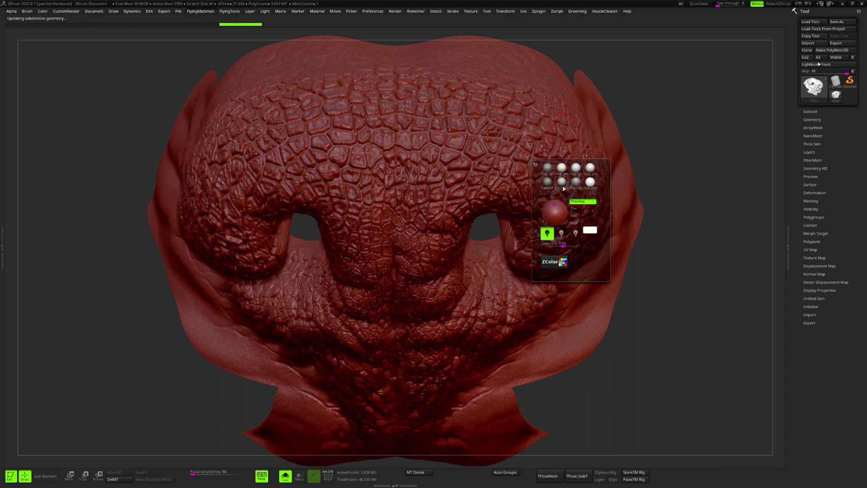
{"action": "left_click", "coordinate": [568, 173]}
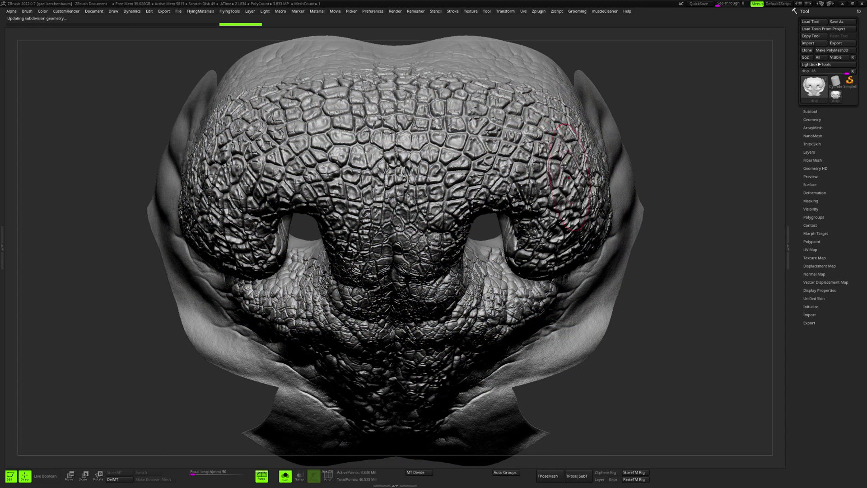
{"action": "key", "text": "p"}
{"action": "key", "text": "f"}
Step: Examine the sculpted scale pattern on the nose and around the nostrils from the front and the side
{"action": "mouse_move", "coordinate": [456, 229]}
{"action": "right_mouse_down"}
{"action": "mouse_move", "coordinate": [441, 196]}
{"action": "mouse_move", "coordinate": [571, 178]}
{"action": "right_mouse_up"}
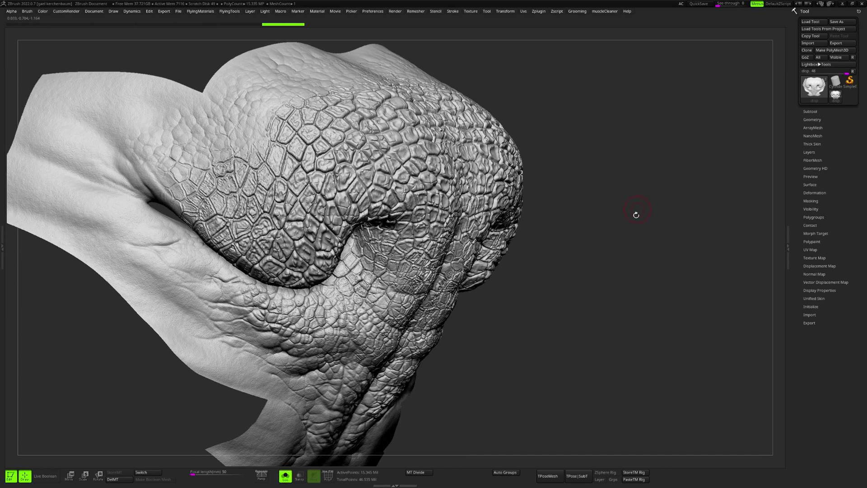
{"action": "right_click_drag", "start_coordinate": [641, 213], "coordinate": [604, 217], "text": "ctrl"}
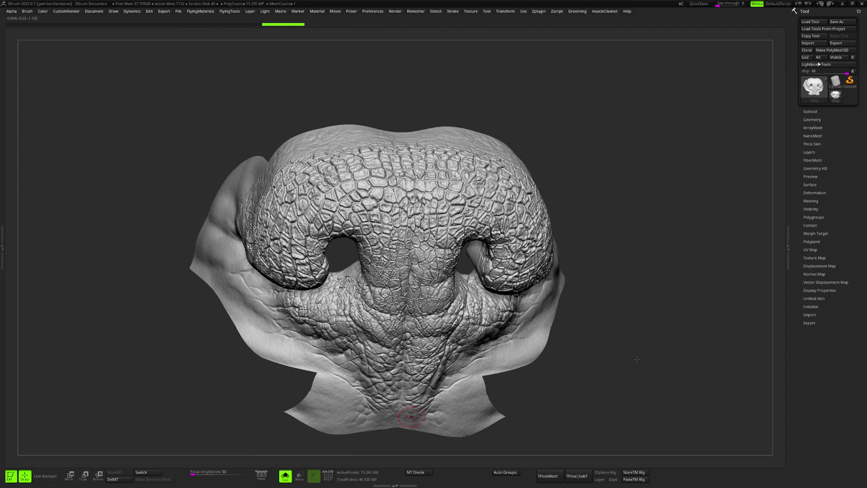
{"action": "mouse_move", "coordinate": [577, 276]}
{"action": "left_mouse_down"}
{"action": "mouse_move", "coordinate": [485, 192]}
{"action": "mouse_move", "coordinate": [454, 181]}
{"action": "mouse_move", "coordinate": [478, 202]}
{"action": "mouse_move", "coordinate": [523, 194]}
{"action": "left_mouse_up"}
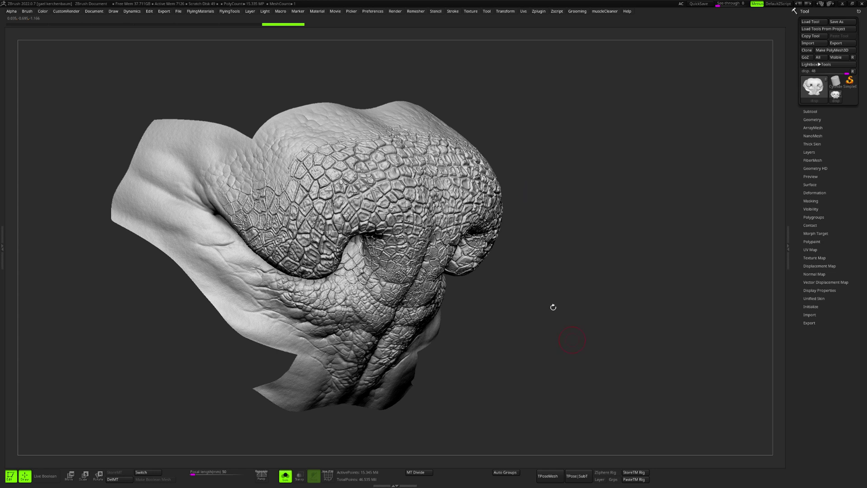
{"action": "left_click_drag", "start_coordinate": [585, 182], "coordinate": [544, 180]}
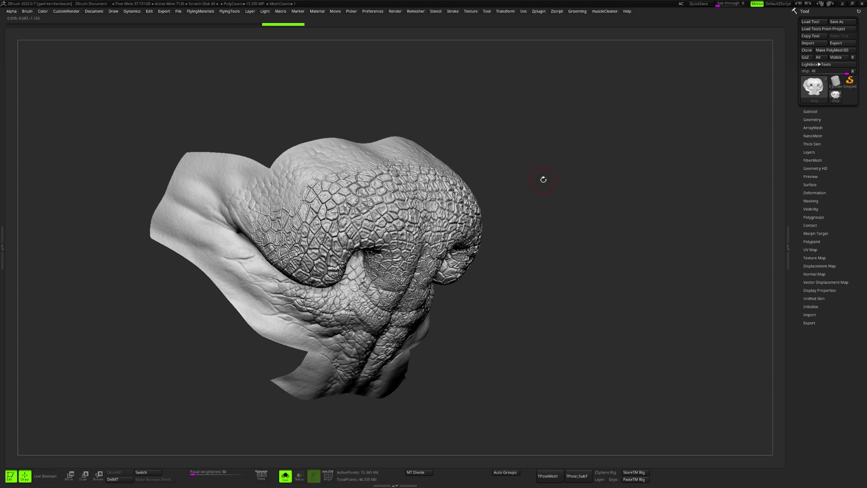
{"action": "mouse_move", "coordinate": [375, 204]}
{"action": "right_mouse_down"}
{"action": "mouse_move", "coordinate": [316, 198]}
{"action": "mouse_move", "coordinate": [572, 190]}
{"action": "mouse_move", "coordinate": [558, 174]}
{"action": "right_mouse_up"}
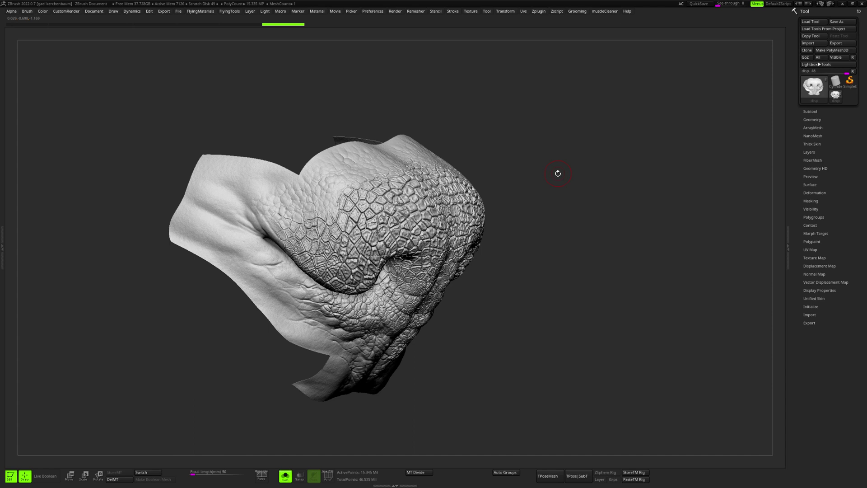
{"action": "mouse_move", "coordinate": [571, 259]}
{"action": "left_mouse_down"}
{"action": "mouse_move", "coordinate": [580, 226]}
{"action": "mouse_move", "coordinate": [554, 224]}
{"action": "mouse_move", "coordinate": [621, 217]}
{"action": "mouse_move", "coordinate": [608, 206]}
{"action": "mouse_move", "coordinate": [605, 235]}
{"action": "mouse_move", "coordinate": [616, 195]}
{"action": "left_mouse_up"}
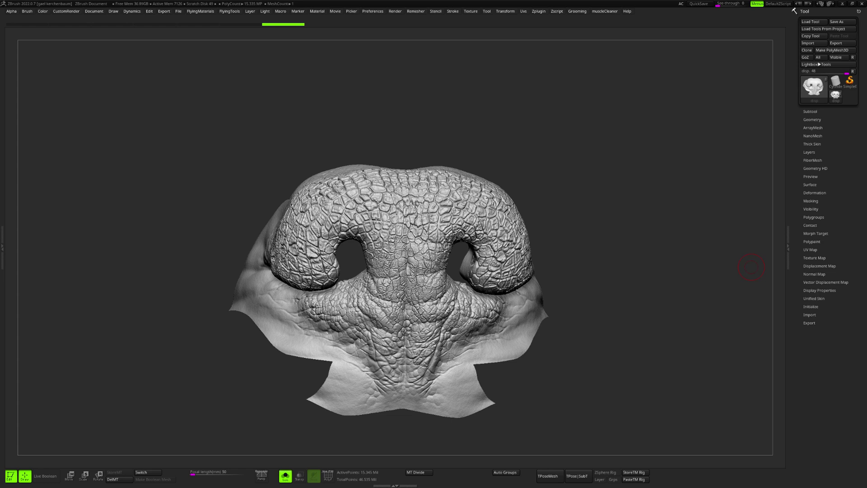
Step: Switch to the texturing.xyz site in the browser and open Female 30s Multichannel Face #07 from Multi-Channel Faces
{"action": "key", "text": "alt+Tab"}
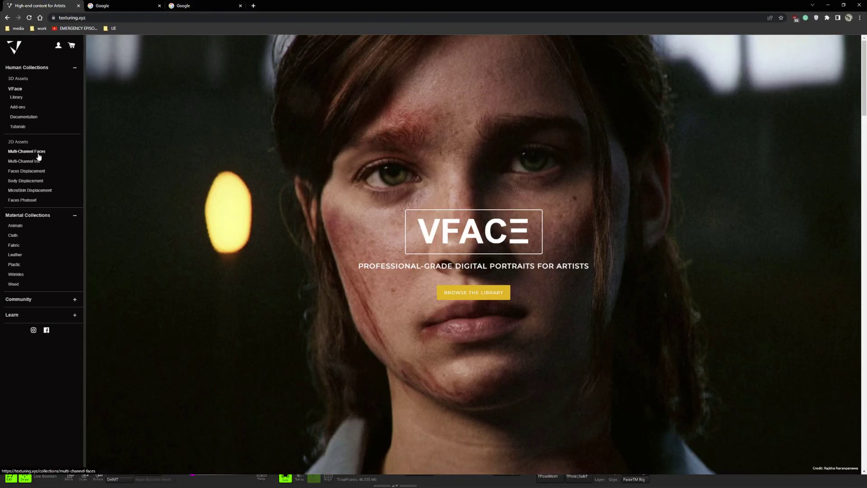
{"action": "left_click", "coordinate": [30, 153]}
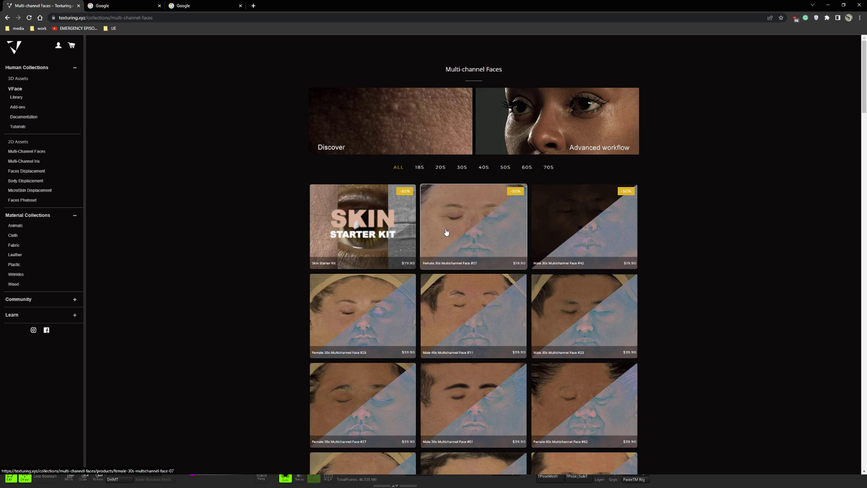
{"action": "left_click", "coordinate": [469, 236]}
Step: View the second, third and fourth preview images on the Female 30s Multichannel Face #07 page
{"action": "scroll", "coordinate": [468, 236], "scroll_direction": "down", "scroll_amount": 3}
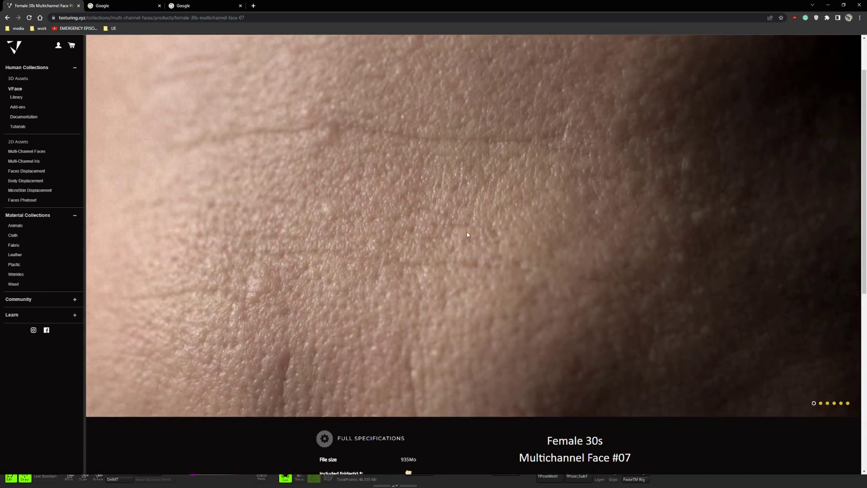
{"action": "scroll", "coordinate": [850, 421], "scroll_direction": "up", "scroll_amount": 3}
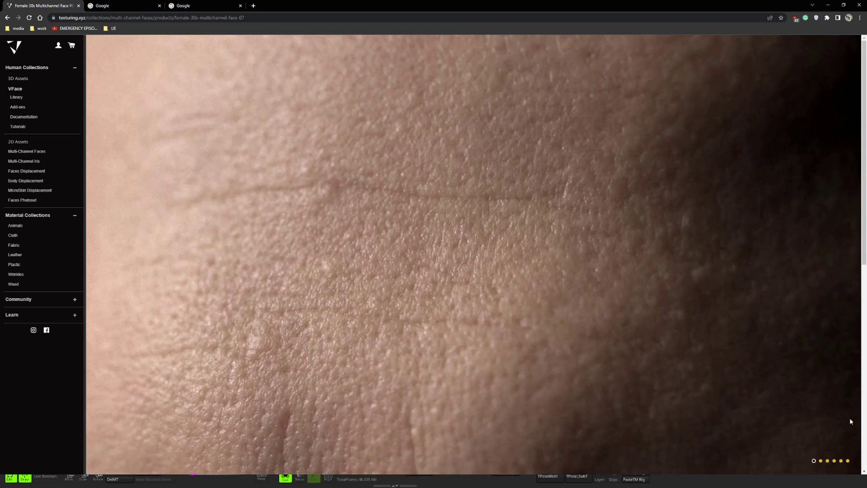
{"action": "left_click", "coordinate": [821, 460]}
{"action": "left_click", "coordinate": [828, 462]}
{"action": "left_click", "coordinate": [834, 462]}
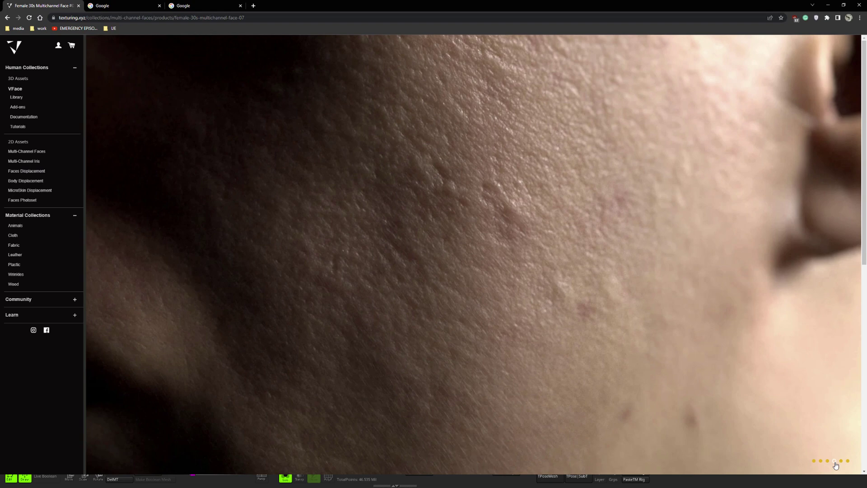
Step: Show the fifth preview image of the face and copy a screen capture of its multichannel displacement half
{"action": "left_click", "coordinate": [842, 461]}
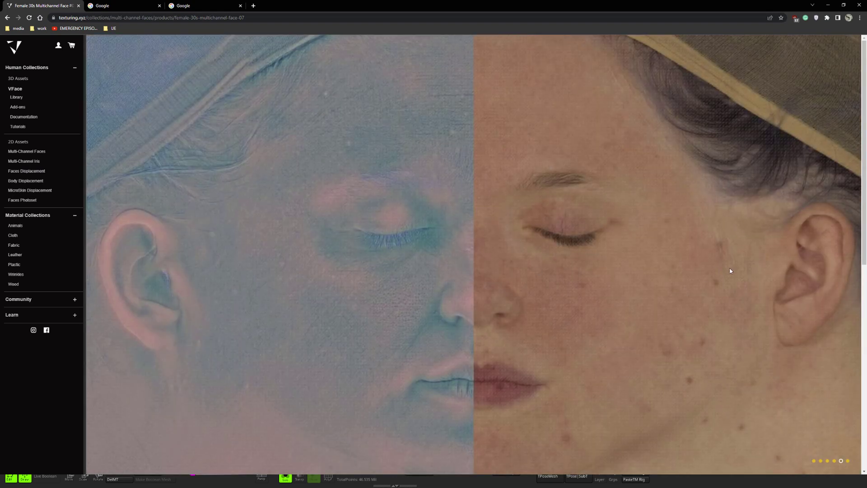
{"action": "key", "text": "Print"}
{"action": "mouse_move", "coordinate": [576, 40]}
{"action": "left_mouse_down"}
{"action": "mouse_move", "coordinate": [84, 449]}
{"action": "mouse_move", "coordinate": [76, 479]}
{"action": "left_mouse_up"}
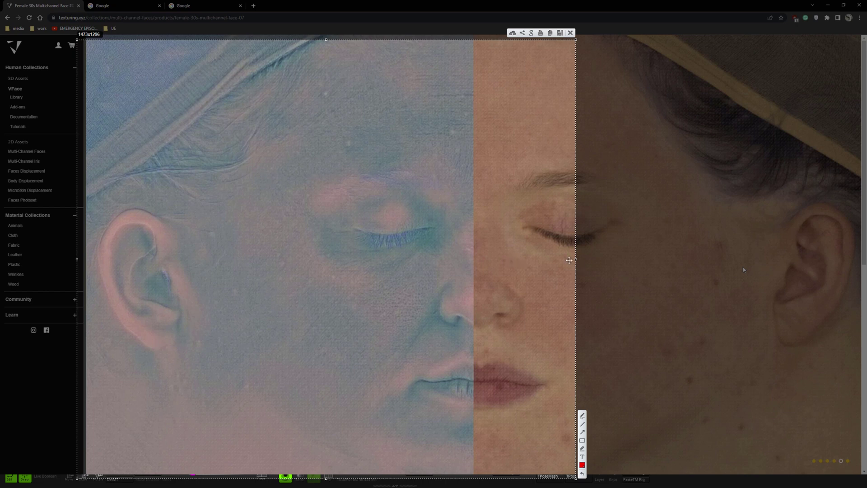
{"action": "left_click_drag", "start_coordinate": [576, 259], "coordinate": [473, 264]}
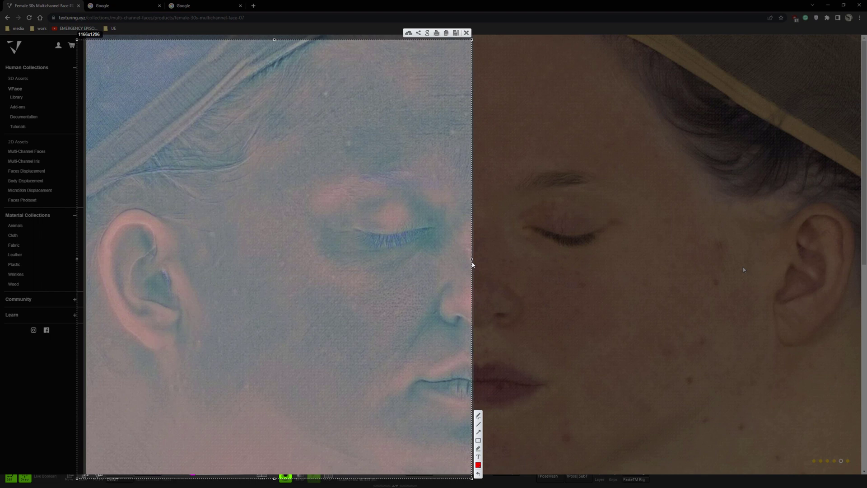
{"action": "key", "text": "ctrl+c"}
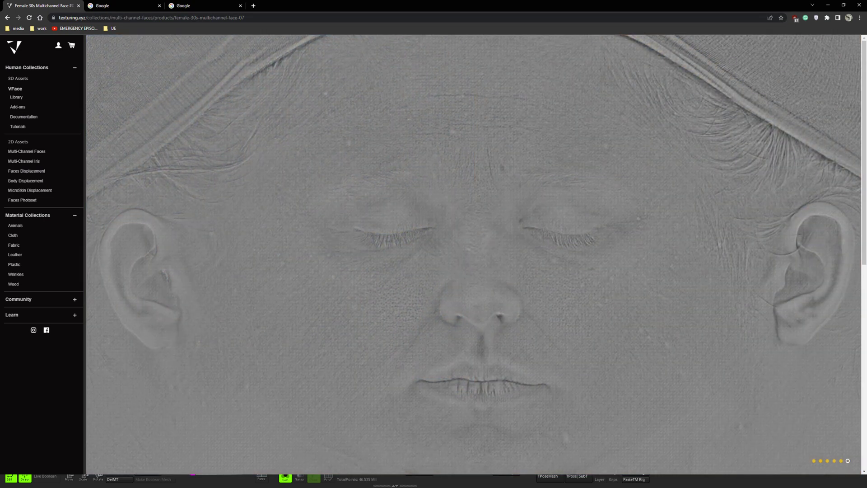
Step: Launch NukeX 12.2v4 and open the recent comp noseDisp_02.nk
{"action": "key", "text": "super"}
{"action": "type", "text": "nuke"}
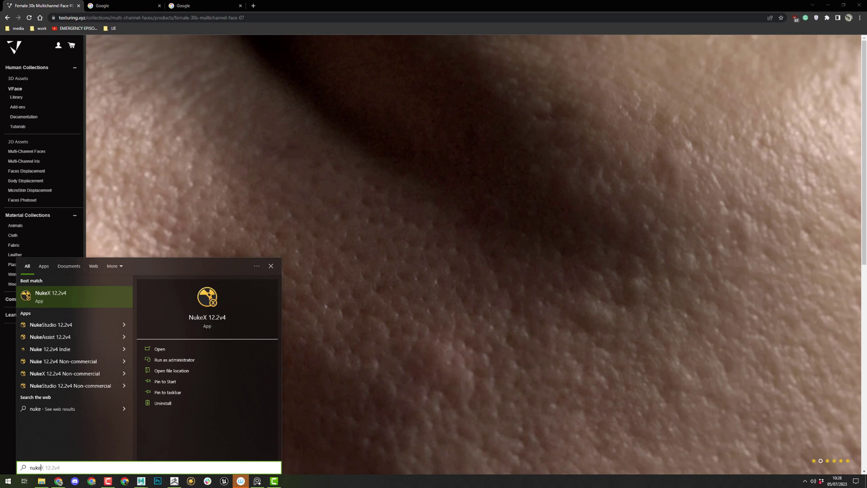
{"action": "key", "text": "Return"}
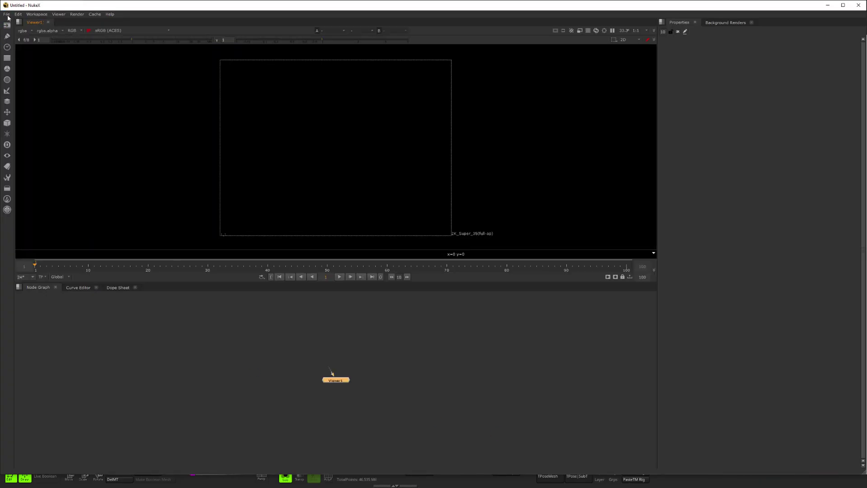
{"action": "left_click", "coordinate": [7, 14]}
{"action": "mouse_move", "coordinate": [54, 35]}
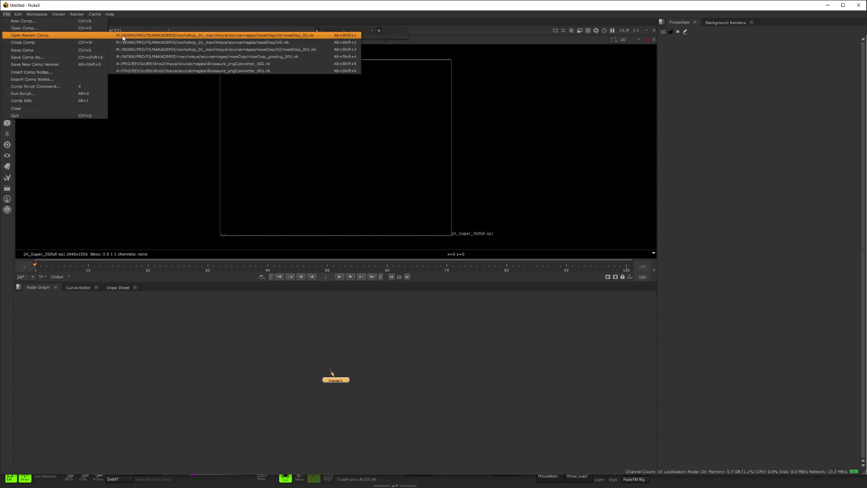
{"action": "left_click", "coordinate": [123, 36]}
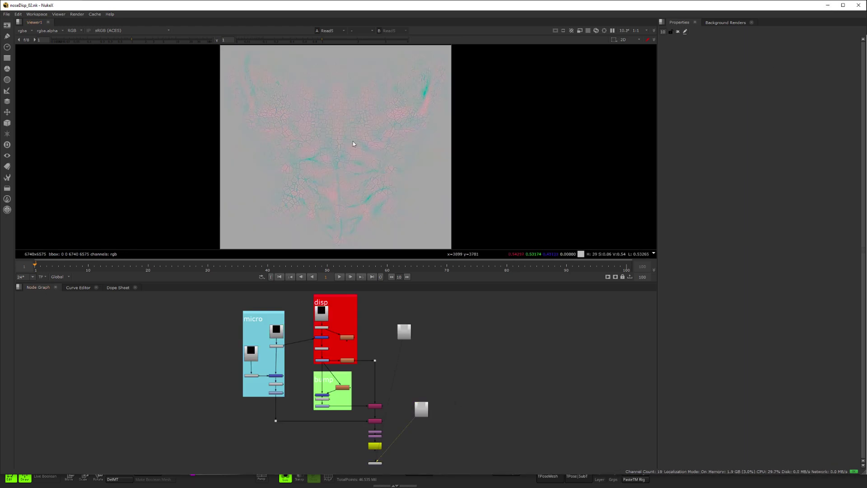
Step: Examine the nose displacement map's scale pattern up close in the red, green and blue channels
{"action": "scroll", "coordinate": [341, 185], "scroll_direction": "up", "scroll_amount": 1}
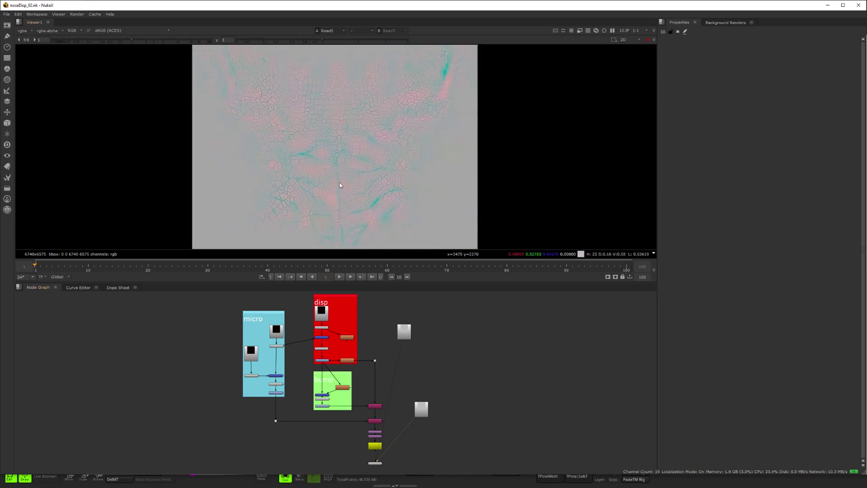
{"action": "key", "text": "r"}
{"action": "scroll", "coordinate": [370, 162], "scroll_direction": "up", "scroll_amount": 1}
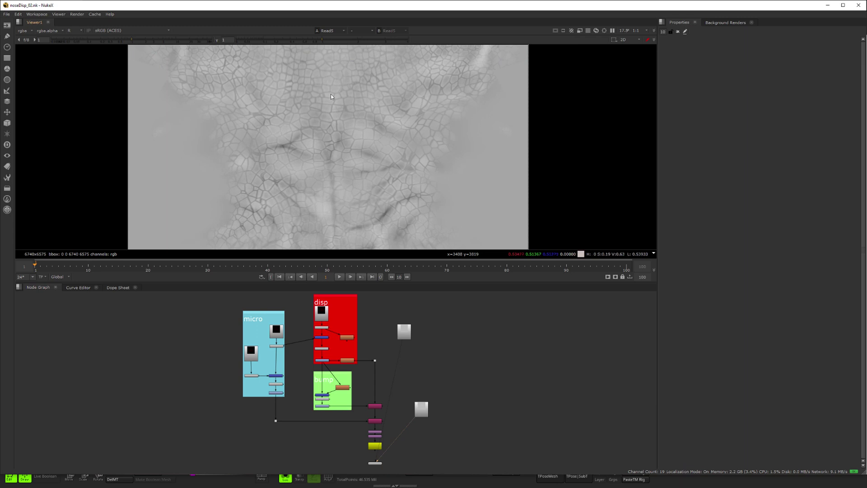
{"action": "scroll", "coordinate": [331, 94], "scroll_direction": "up", "scroll_amount": 1}
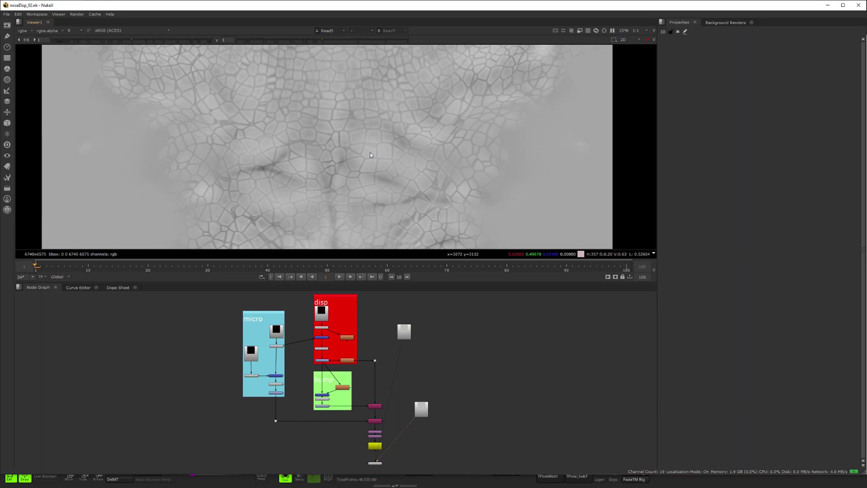
{"action": "key", "text": "g"}
{"action": "scroll", "coordinate": [317, 120], "scroll_direction": "up", "scroll_amount": 5}
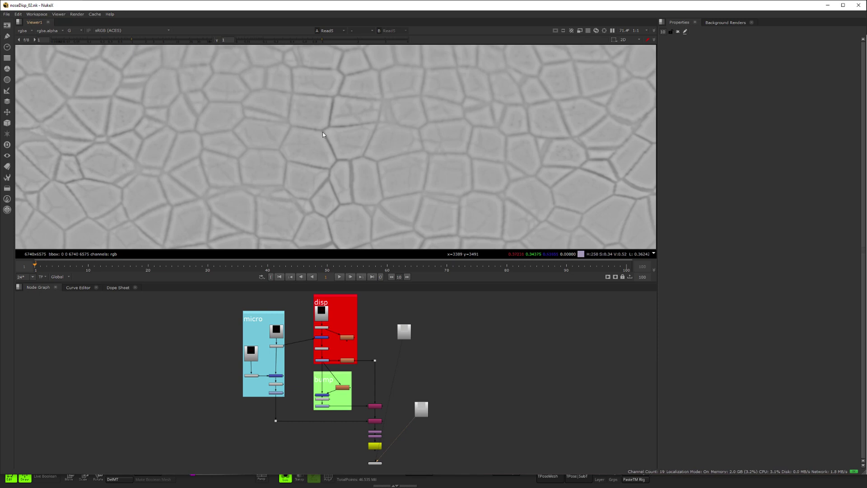
{"action": "key", "text": "r"}
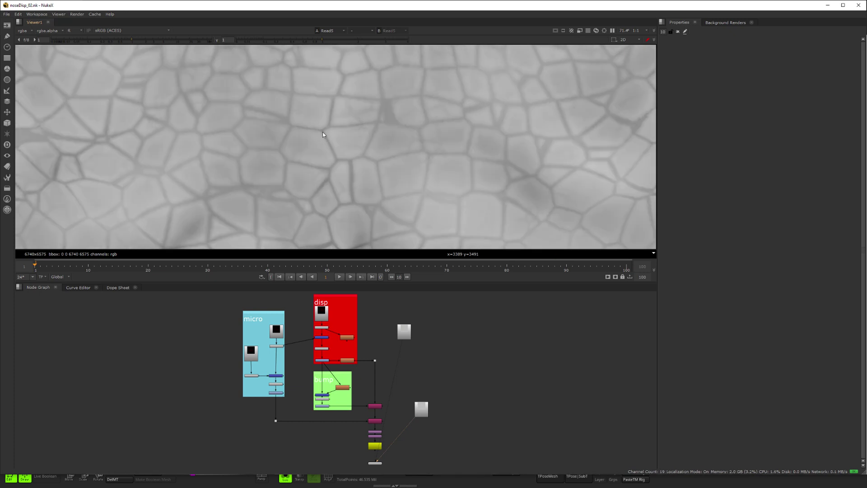
{"action": "key", "text": "g"}
{"action": "key", "text": "b"}
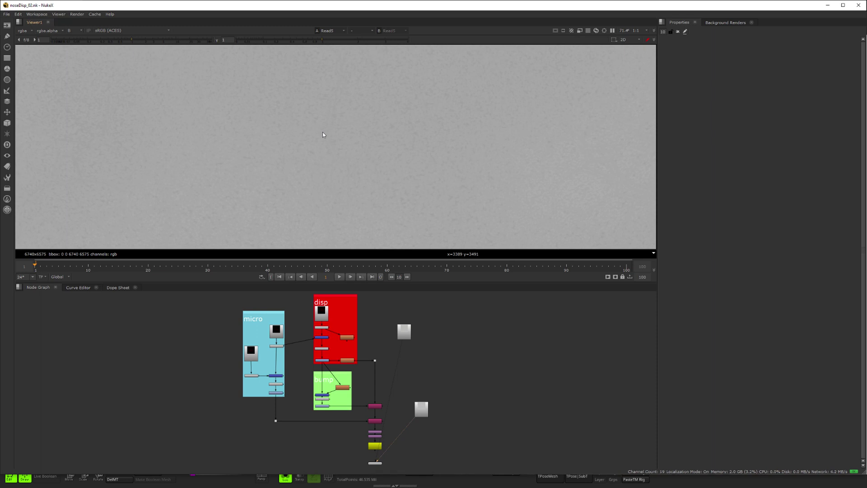
Step: Switch repeatedly between the nose map's red, green and blue channels to compare their levels of detail
{"action": "key", "text": "r"}
{"action": "key", "text": "g"}
{"action": "key", "text": "b"}
{"action": "key", "text": "r"}
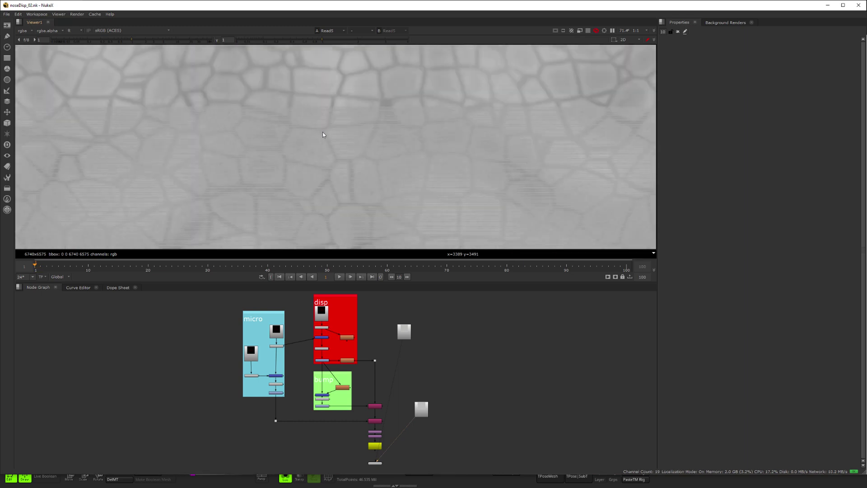
{"action": "key", "text": "b"}
{"action": "key", "text": "g"}
{"action": "key", "text": "b"}
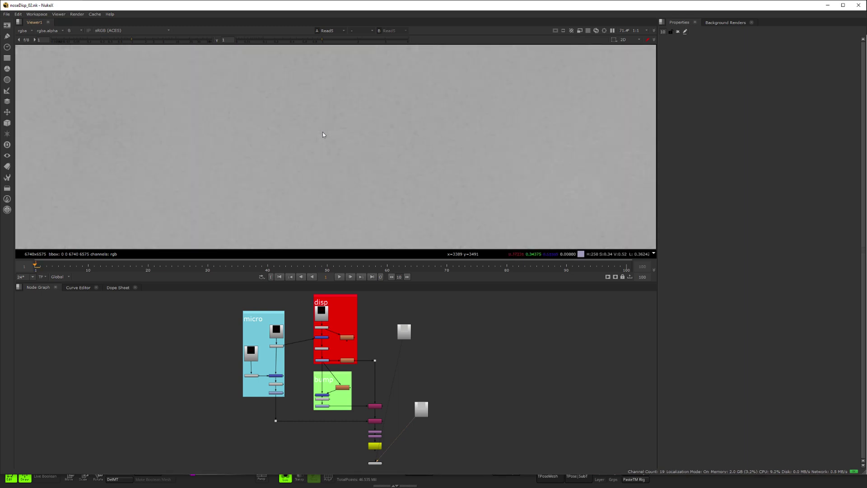
Step: Check the sculpted nose in ZBrush, return to NukeX and compare the map's green, blue and red channels
{"action": "key", "text": "alt+Tab"}
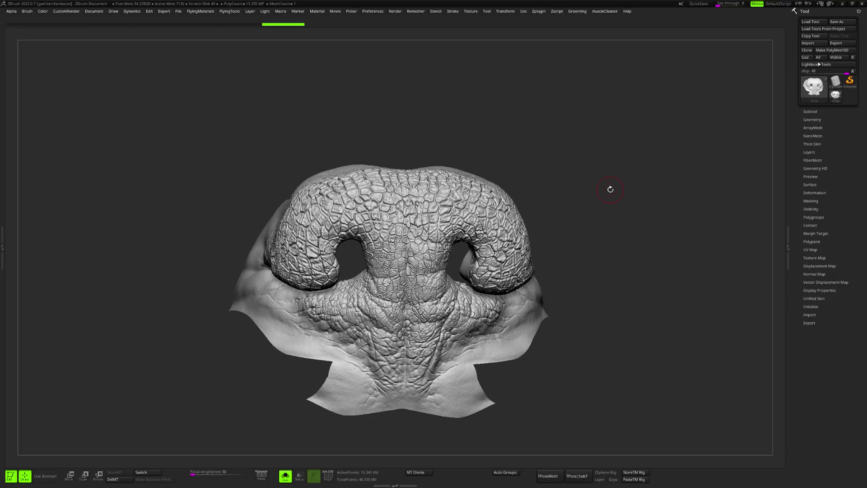
{"action": "key", "text": "alt+Tab"}
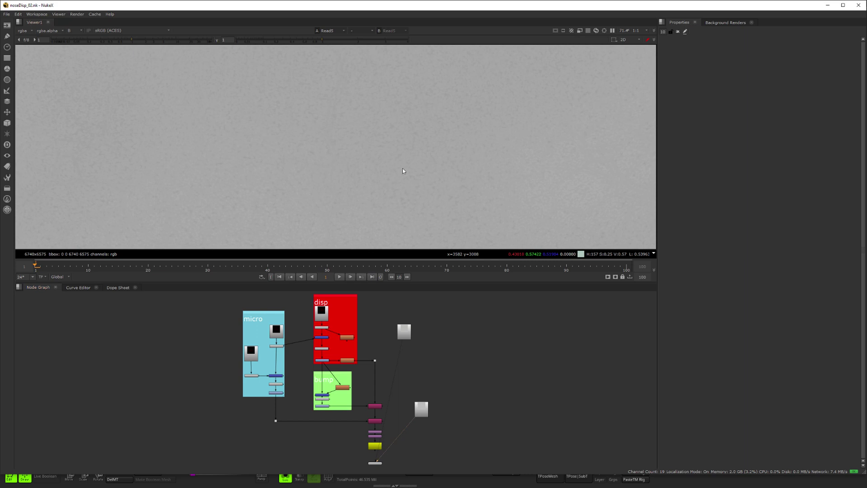
{"action": "key", "text": "g"}
{"action": "key", "text": "b"}
{"action": "key", "text": "g"}
{"action": "key", "text": "b"}
{"action": "key", "text": "g"}
{"action": "key", "text": "b"}
{"action": "key", "text": "r"}
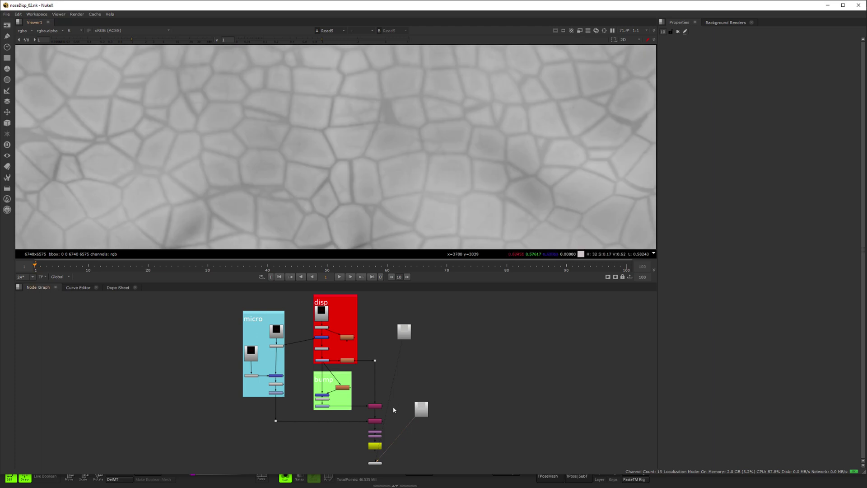
Step: Display the cheek texture from Read4, checking its red channel and the whole image in full colour
{"action": "scroll", "coordinate": [399, 369], "scroll_direction": "up", "scroll_amount": 3}
{"action": "left_click_drag", "start_coordinate": [415, 309], "coordinate": [487, 456]}
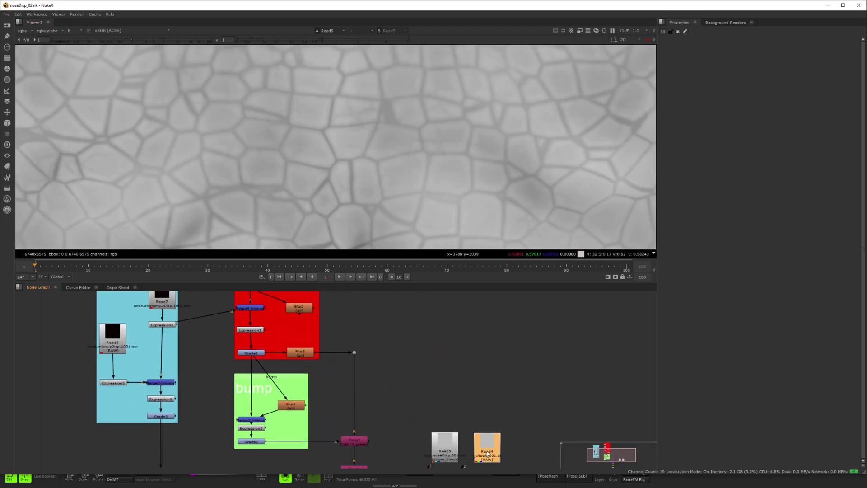
{"action": "middle_click_drag", "start_coordinate": [488, 456], "coordinate": [445, 366]}
{"action": "key", "text": "1"}
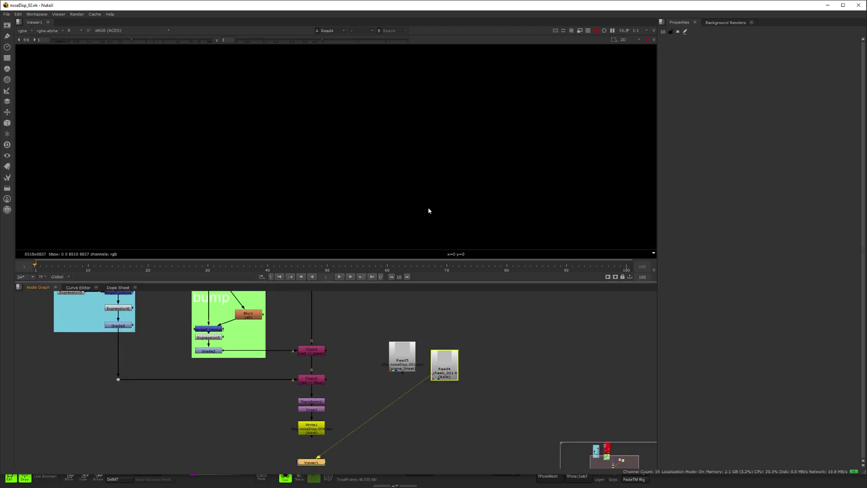
{"action": "key", "text": "r"}
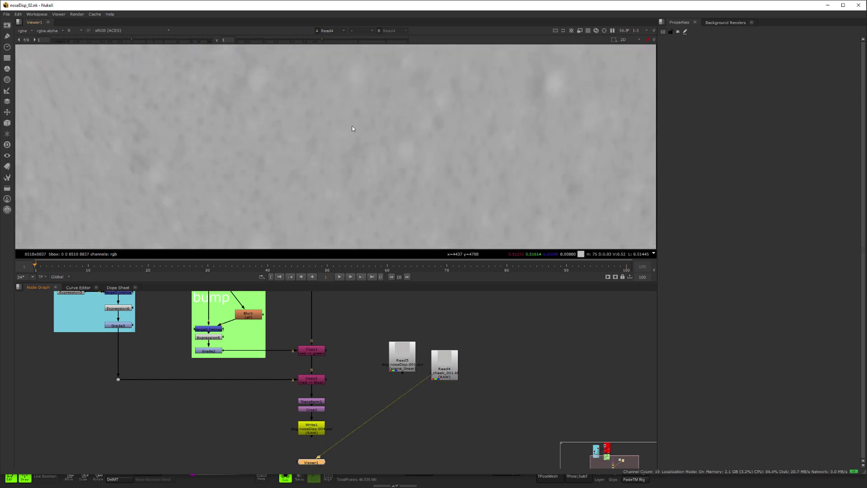
{"action": "key", "text": "f"}
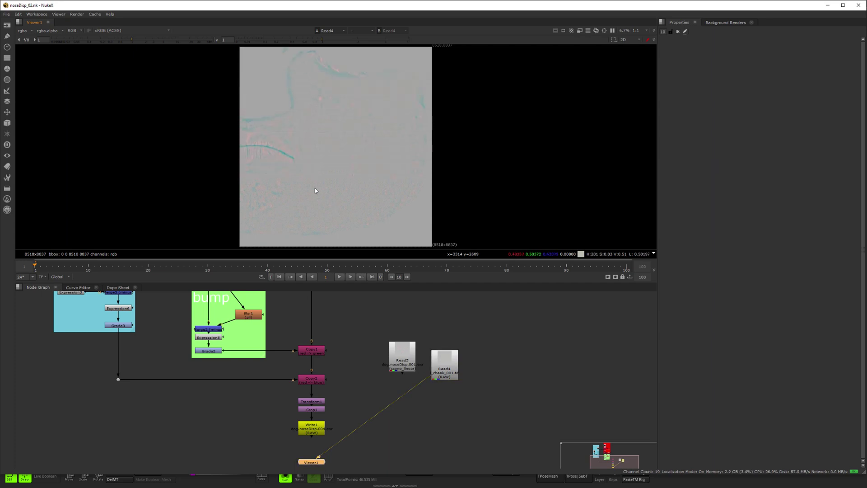
{"action": "scroll", "coordinate": [344, 120], "scroll_direction": "up", "scroll_amount": 2}
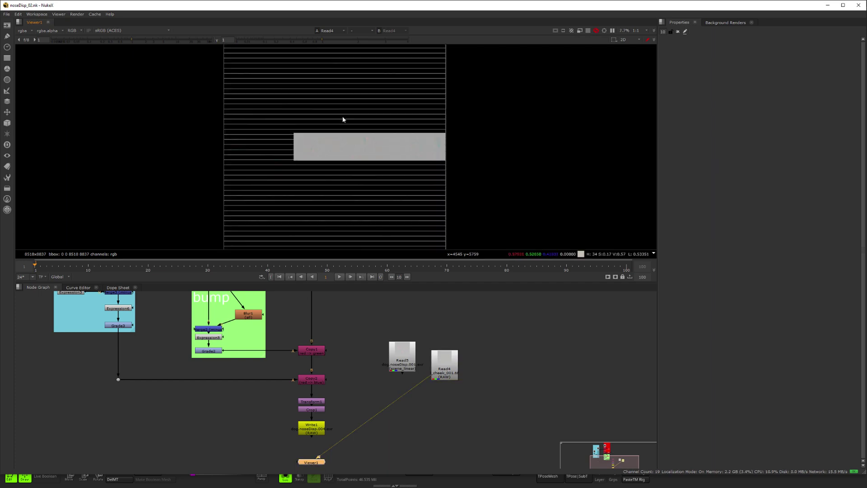
Step: Connect Write1 to the viewer's first input and the Read4 cheek texture to its second input
{"action": "left_click", "coordinate": [308, 432]}
{"action": "key", "text": "1"}
{"action": "left_click", "coordinate": [456, 373]}
{"action": "key", "text": "2"}
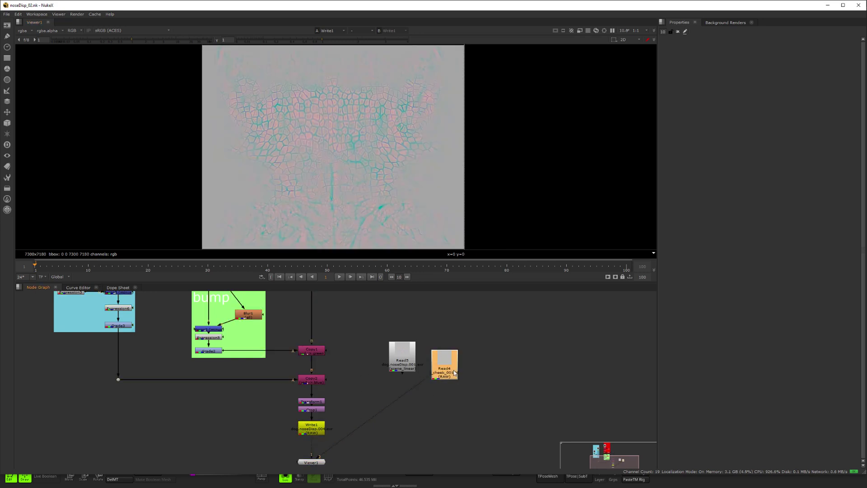
Step: Compare the Write1 nose map with the Read4 cheek texture in full colour by alternating the viewer inputs
{"action": "key", "text": "1"}
{"action": "key", "text": "2"}
{"action": "key", "text": "1"}
{"action": "key", "text": "2"}
{"action": "key", "text": "1"}
{"action": "key", "text": "2"}
{"action": "key", "text": "1"}
{"action": "key", "text": "2"}
{"action": "key", "text": "1"}
Step: Compare the nose map and cheek texture in the red, green and blue channels, and look over the disp and micro node groups
{"action": "key", "text": "r"}
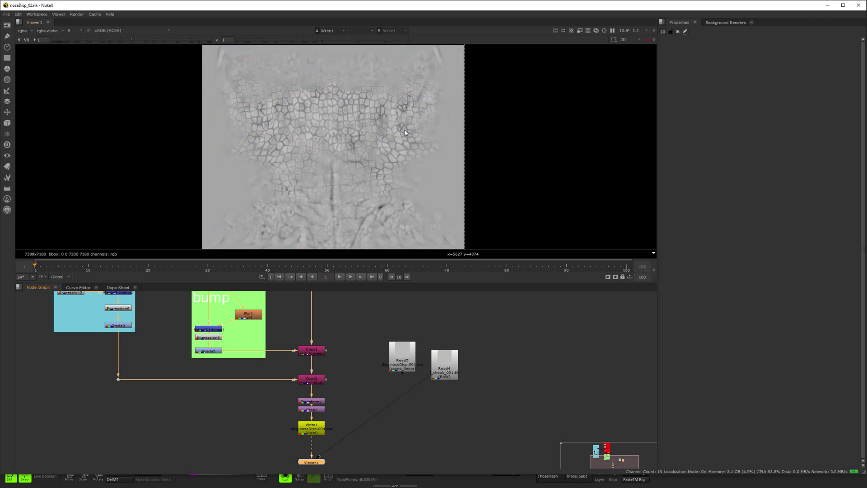
{"action": "key", "text": "2"}
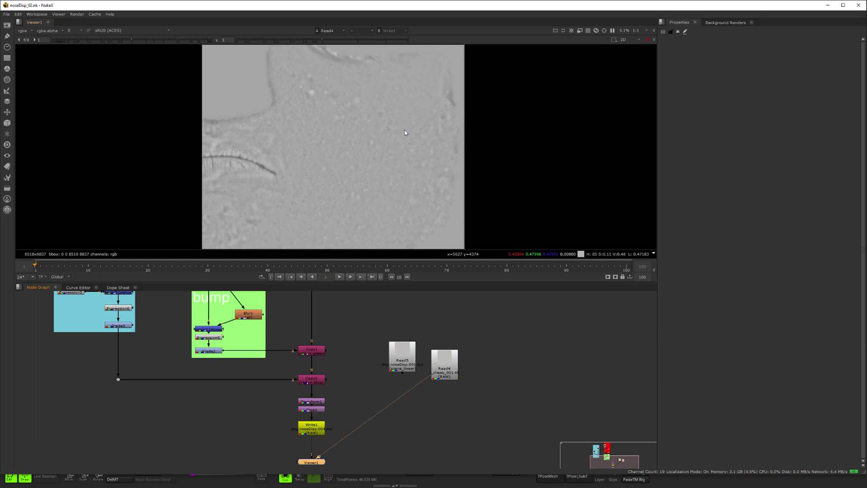
{"action": "key", "text": "1"}
{"action": "key", "text": "g"}
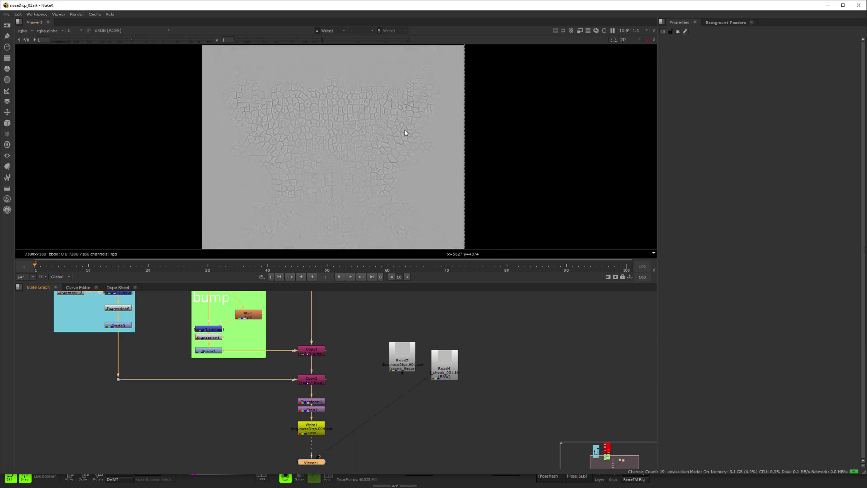
{"action": "key", "text": "2"}
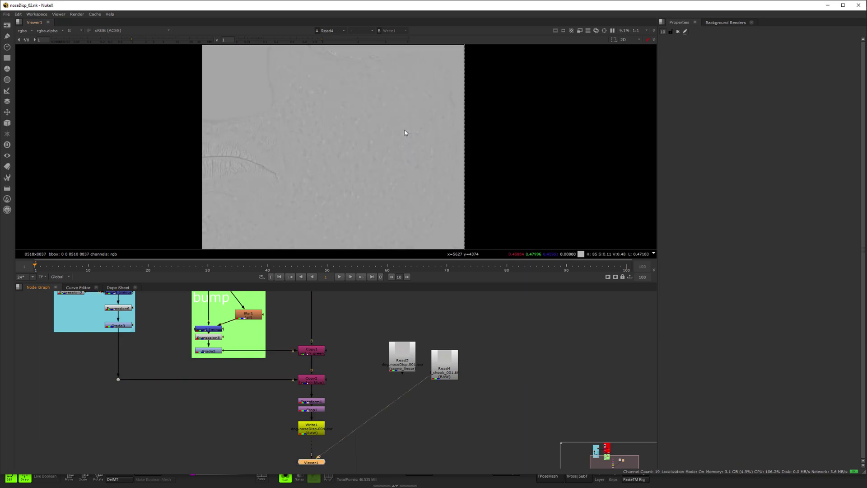
{"action": "key", "text": "1"}
{"action": "key", "text": "b"}
{"action": "key", "text": "2"}
{"action": "middle_click_drag", "start_coordinate": [367, 349], "coordinate": [345, 418]}
{"action": "middle_click_drag", "start_coordinate": [348, 306], "coordinate": [347, 423]}
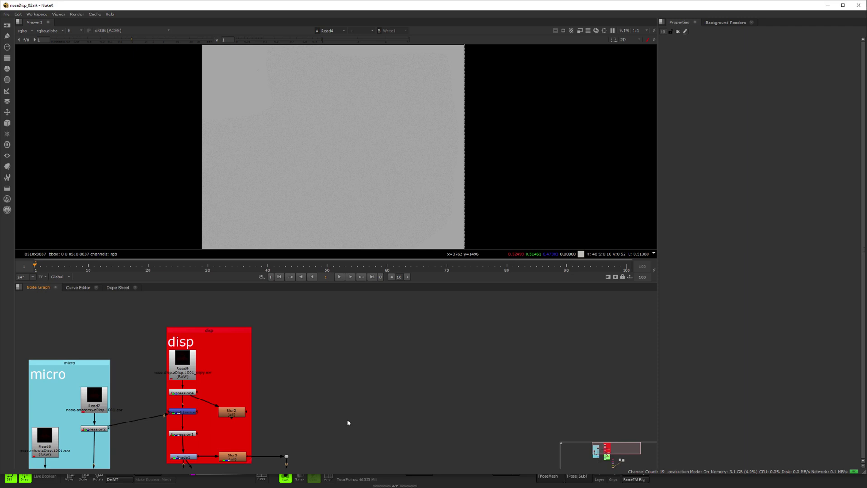
Step: Switch to ZBrush, select the smooth subtool listed below nose_002_uv and view its nose from the front
{"action": "key", "text": "alt+Tab"}
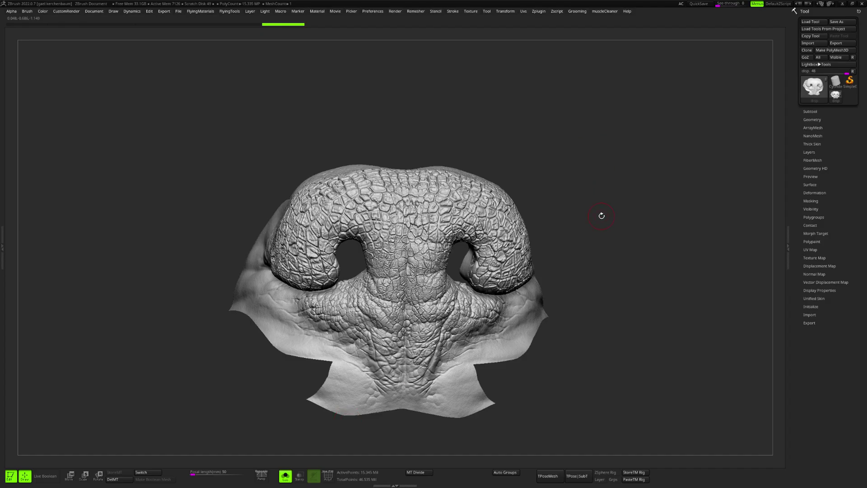
{"action": "left_click_drag", "start_coordinate": [602, 215], "coordinate": [613, 178], "text": "alt"}
{"action": "left_click", "coordinate": [811, 111]}
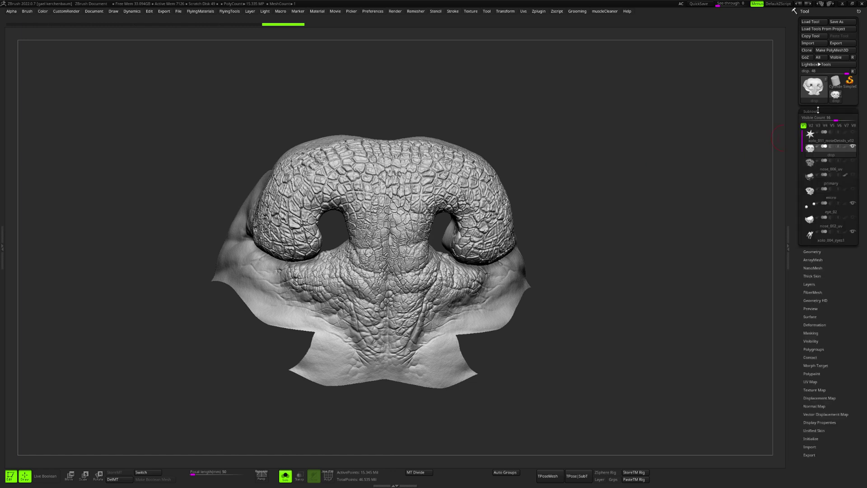
{"action": "mouse_move", "coordinate": [831, 201]}
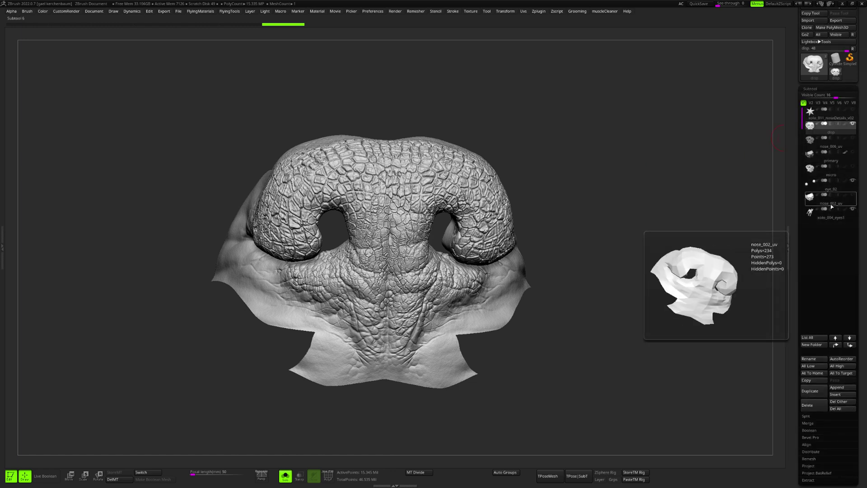
{"action": "left_click", "coordinate": [832, 212]}
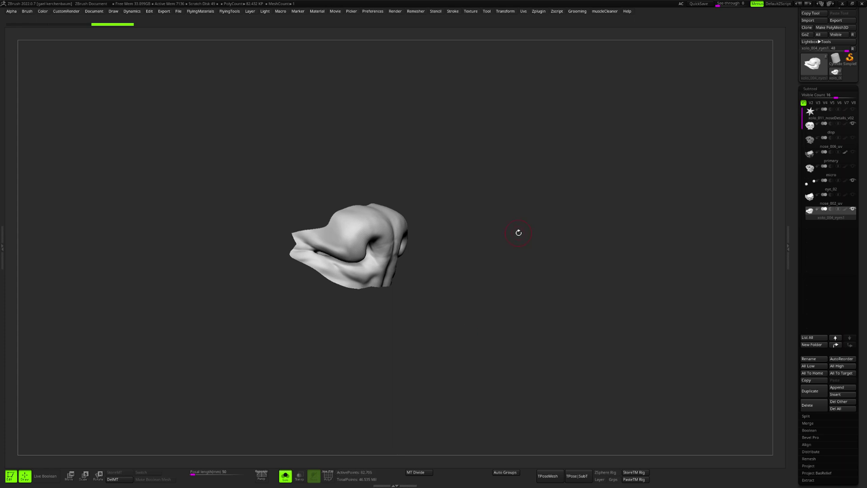
{"action": "left_click_drag", "start_coordinate": [518, 232], "coordinate": [605, 235]}
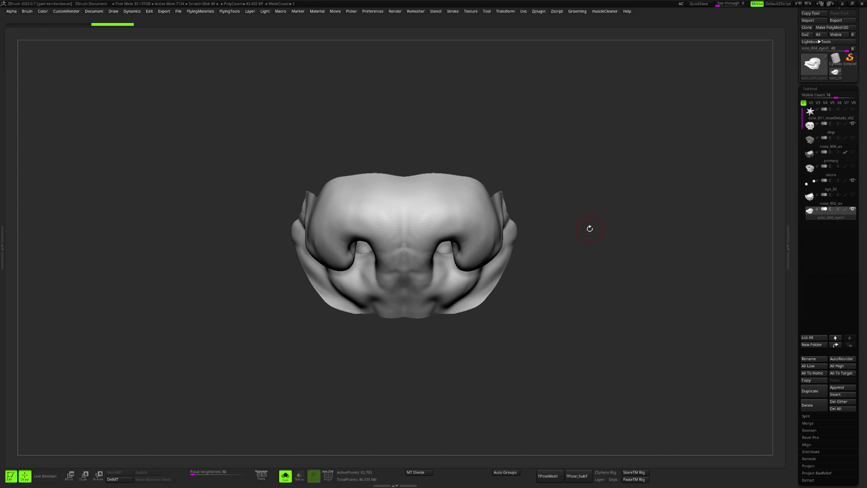
{"action": "left_click_drag", "start_coordinate": [589, 228], "coordinate": [633, 170]}
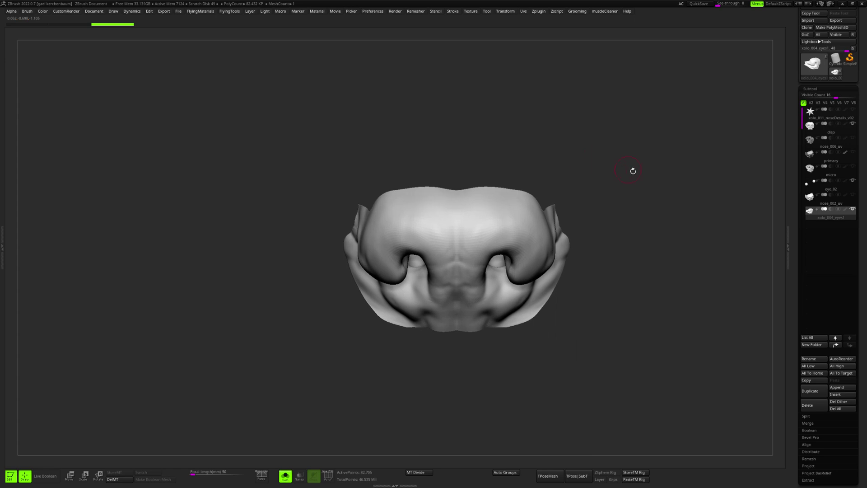
Step: Return to NukeX and review the Write1 nose map in the red channel and in full colour
{"action": "key", "text": "alt+Tab"}
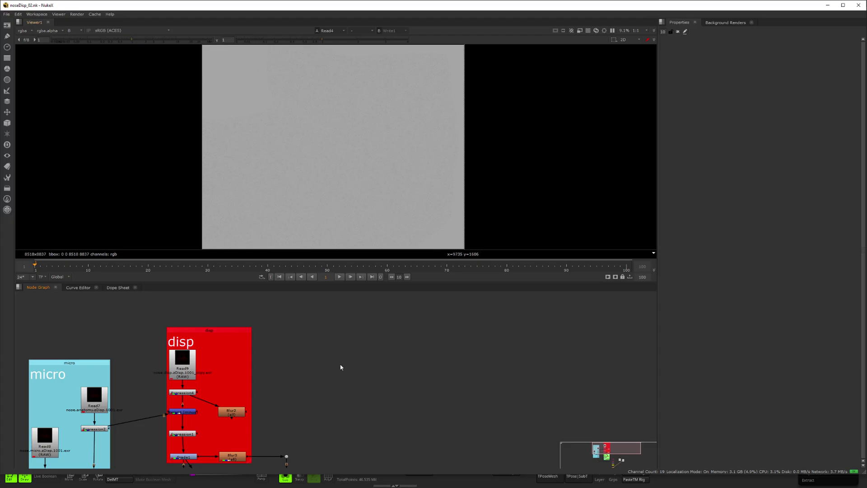
{"action": "middle_click_drag", "start_coordinate": [341, 367], "coordinate": [406, 329]}
{"action": "middle_click_drag", "start_coordinate": [380, 394], "coordinate": [340, 312]}
{"action": "left_click_drag", "start_coordinate": [375, 400], "coordinate": [375, 382]}
{"action": "key", "text": "r"}
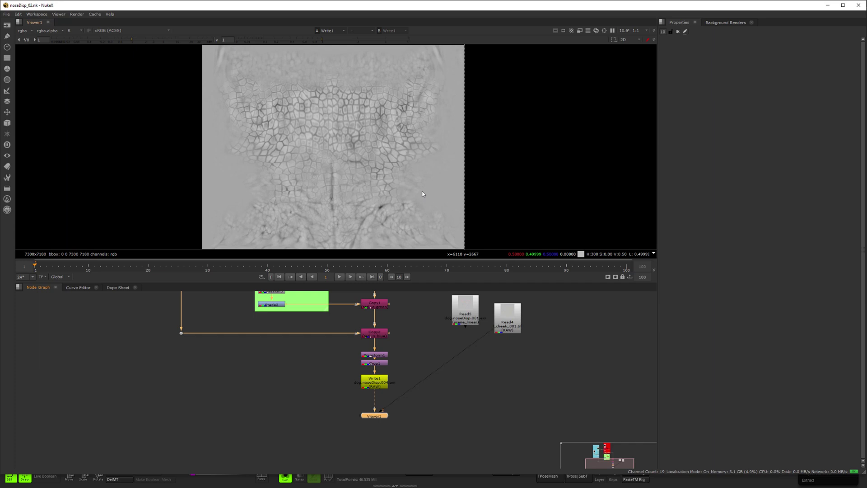
{"action": "key", "text": "r"}
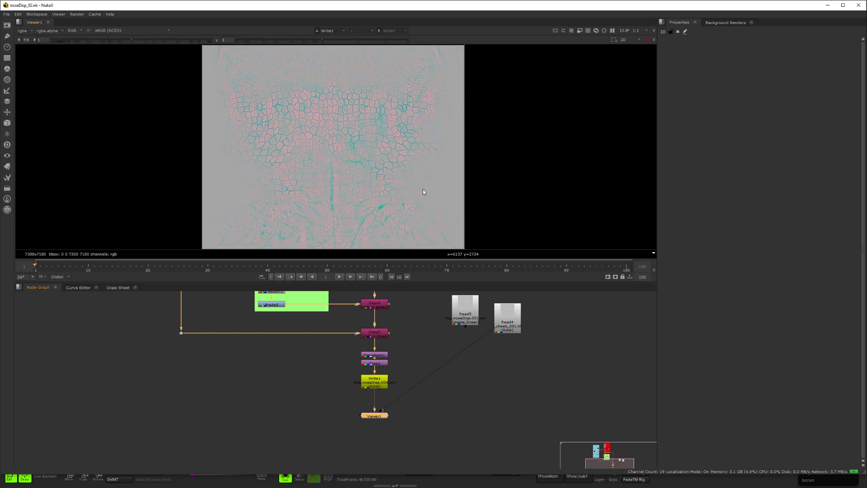
{"action": "middle_click_drag", "start_coordinate": [413, 190], "coordinate": [457, 165]}
{"action": "scroll", "coordinate": [474, 148], "scroll_direction": "down", "scroll_amount": 1}
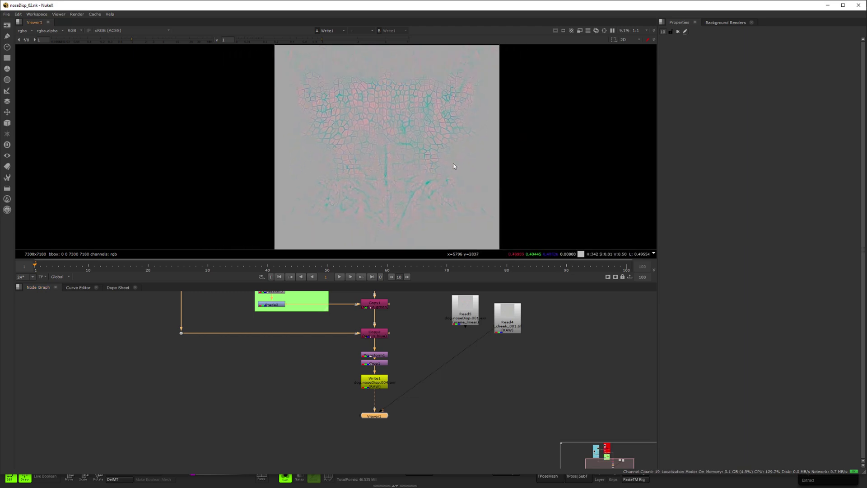